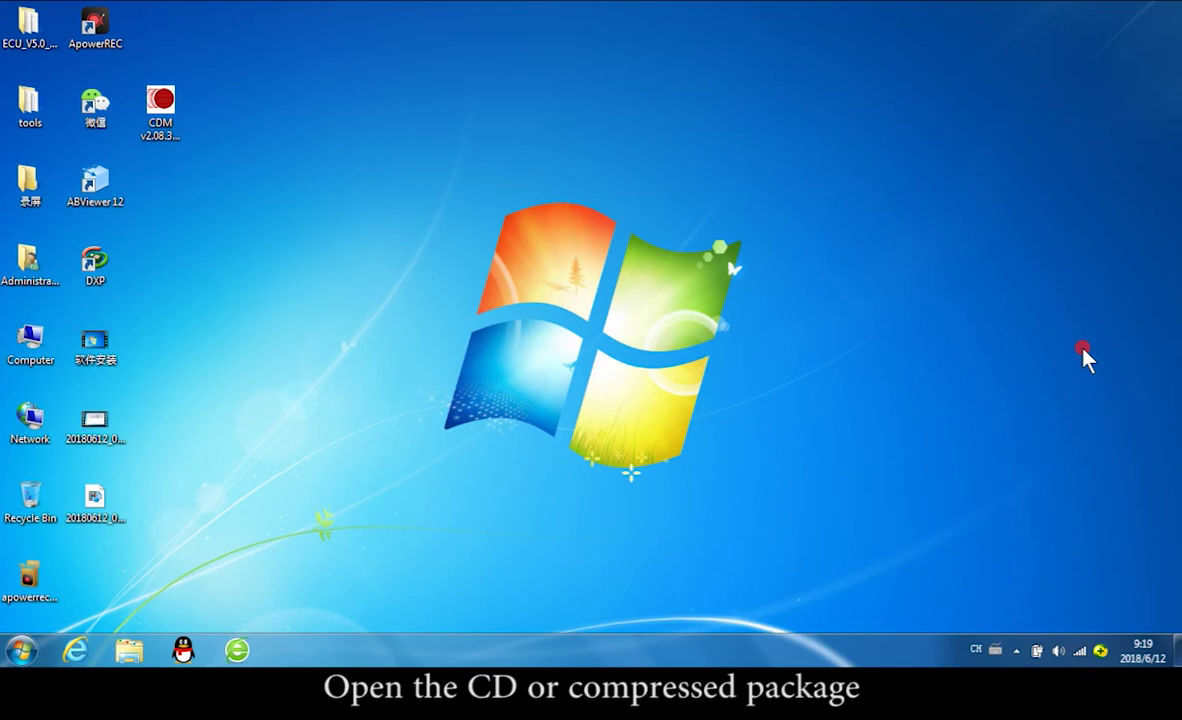
Run the ECU_V5.0 setup from its package folder, finish the install, and close the folder.
double_click(40, 28)
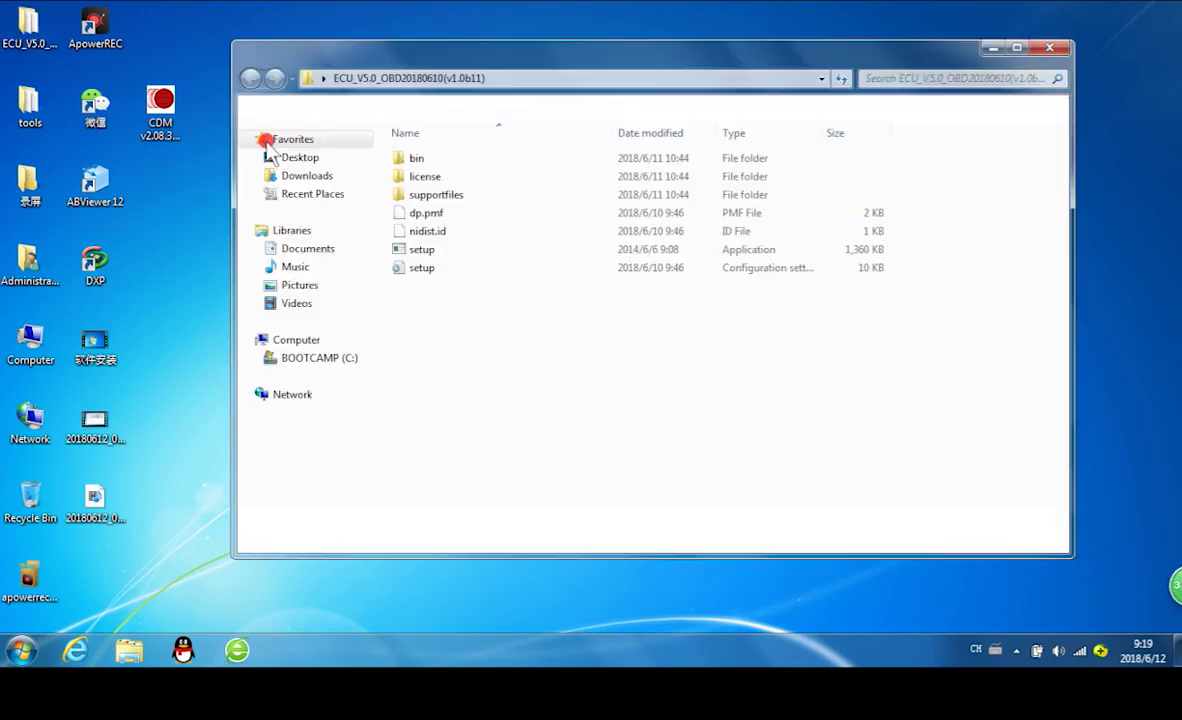
double_click(449, 254)
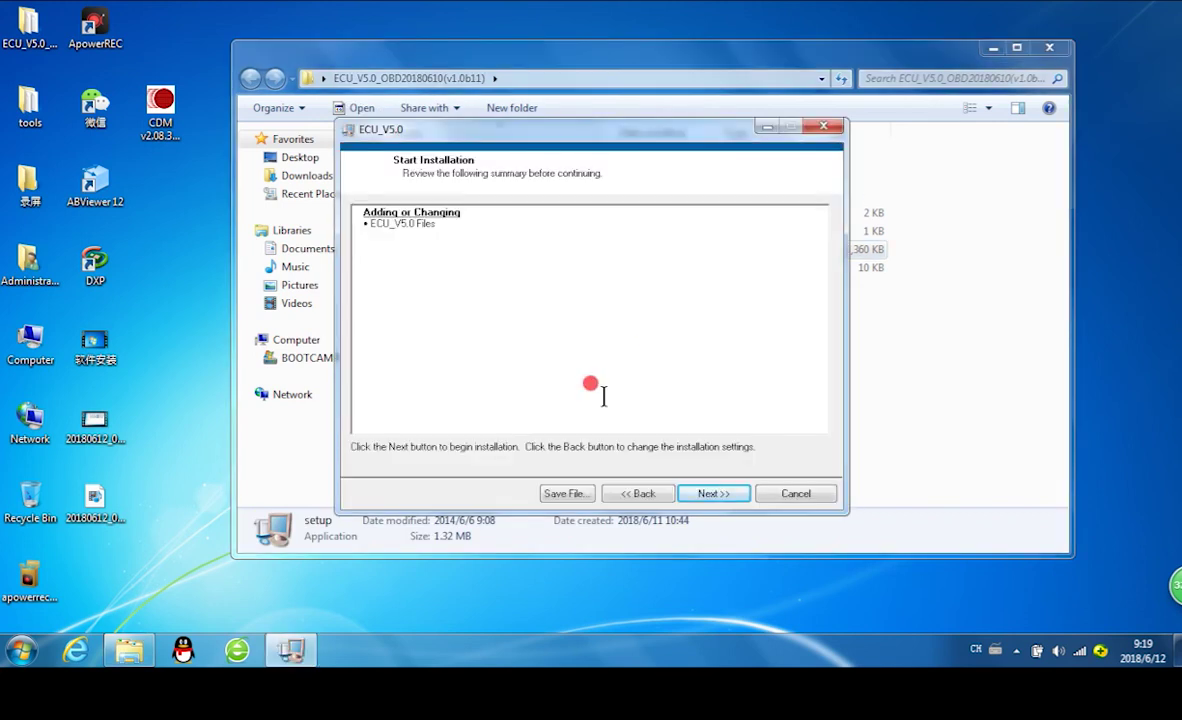
left_click(722, 493)
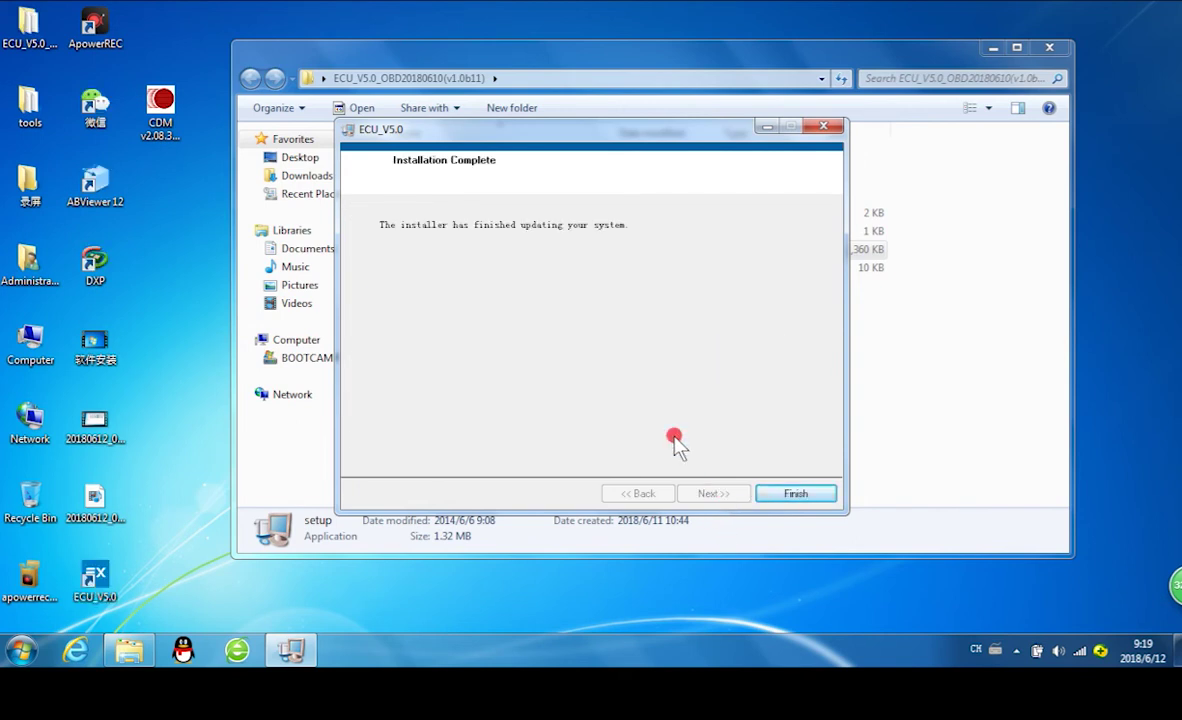
left_click(778, 494)
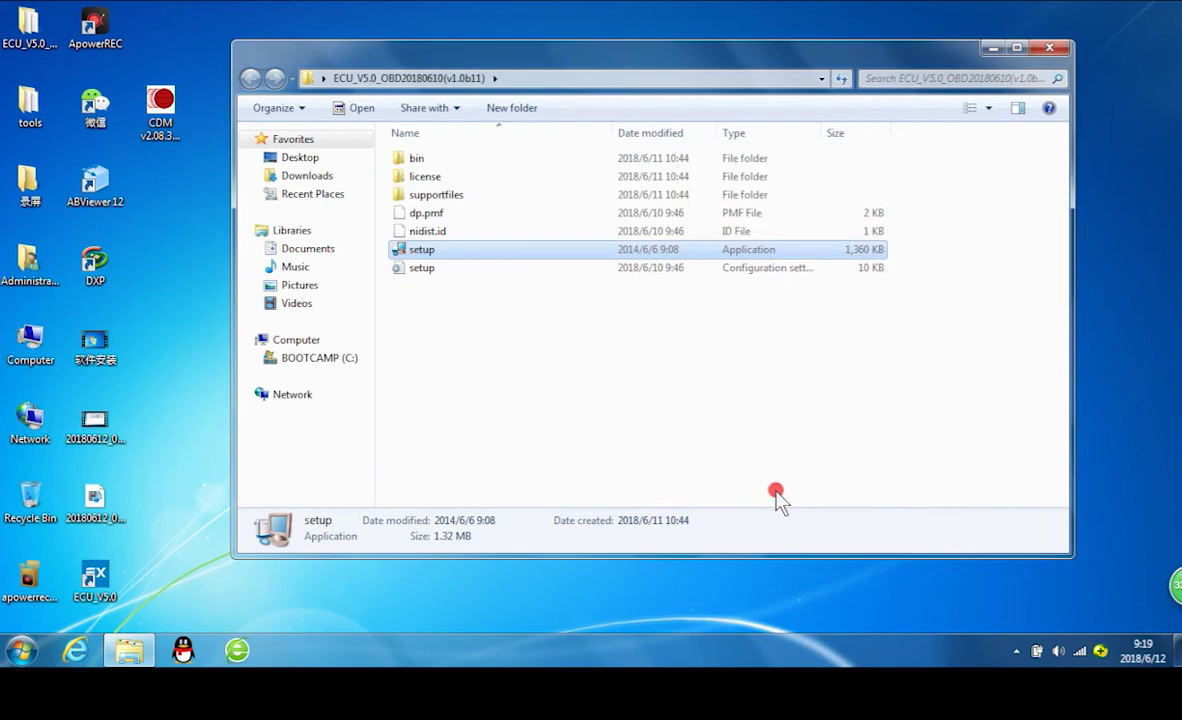
left_click(1055, 50)
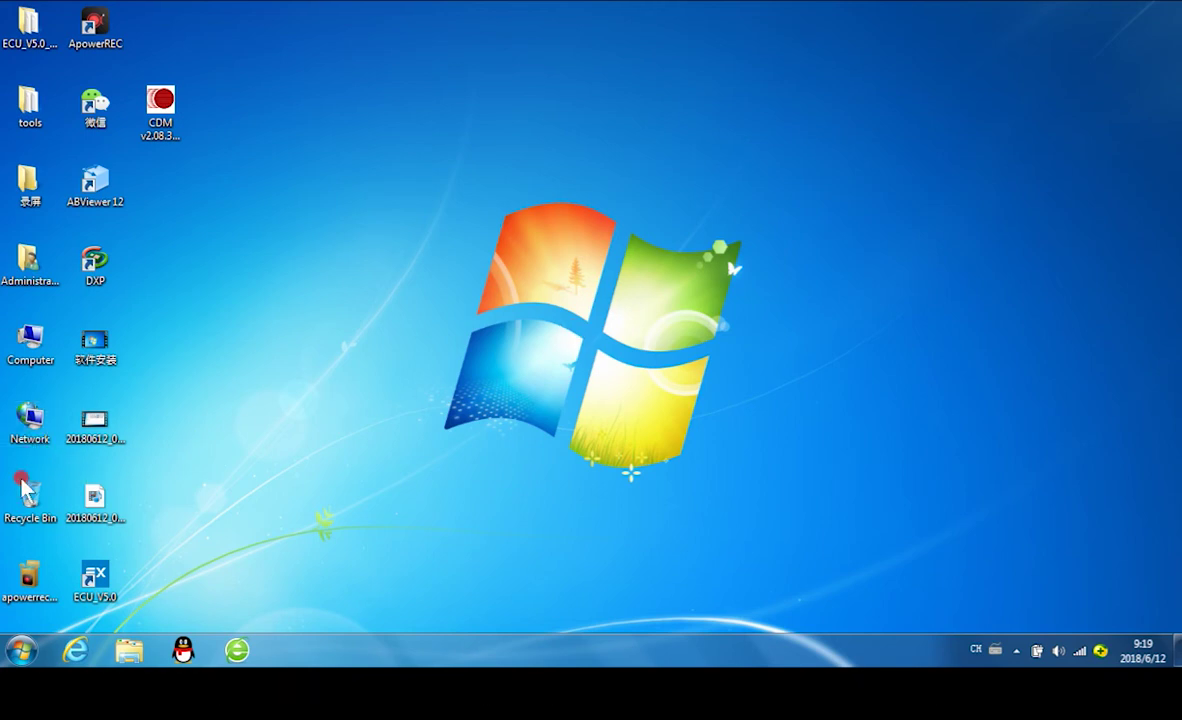
Remove ECU_V5.0 through Programs and Features and confirm the uninstall.
double_click(30, 350)
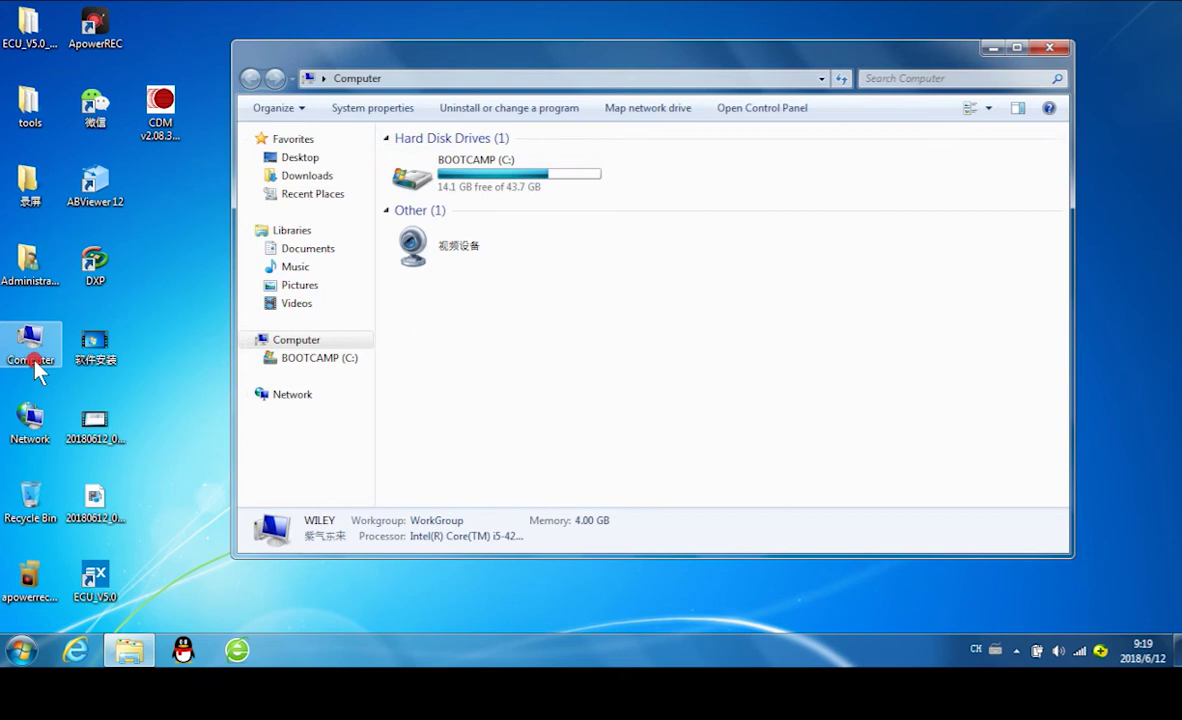
left_click(500, 108)
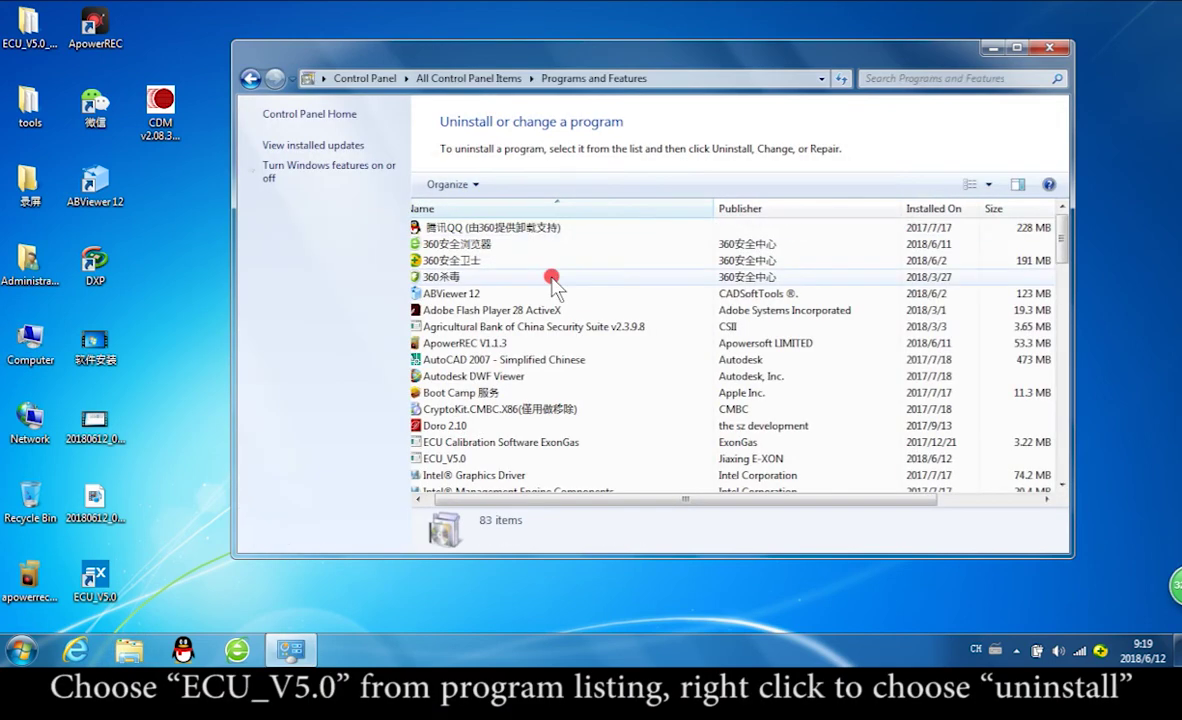
double_click(548, 462)
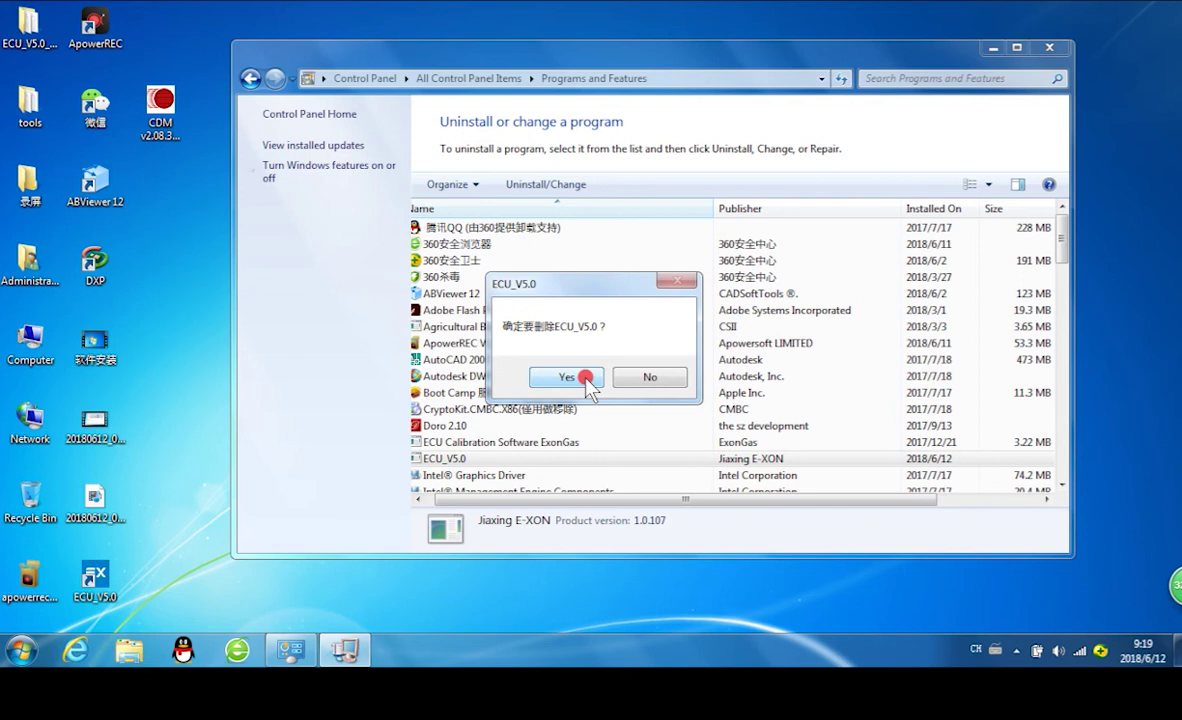
left_click(566, 377)
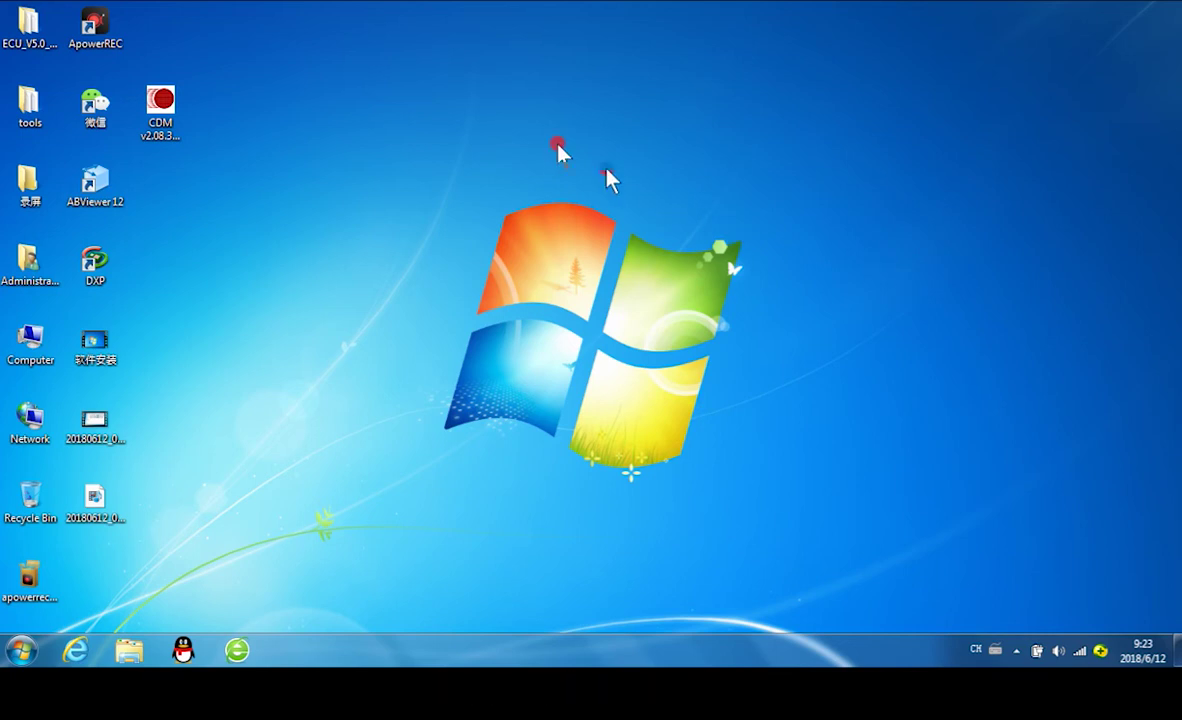
Extract and install the FTDIChip CDM 2.08.30 USB drivers, then close the finished wizard.
double_click(165, 118)
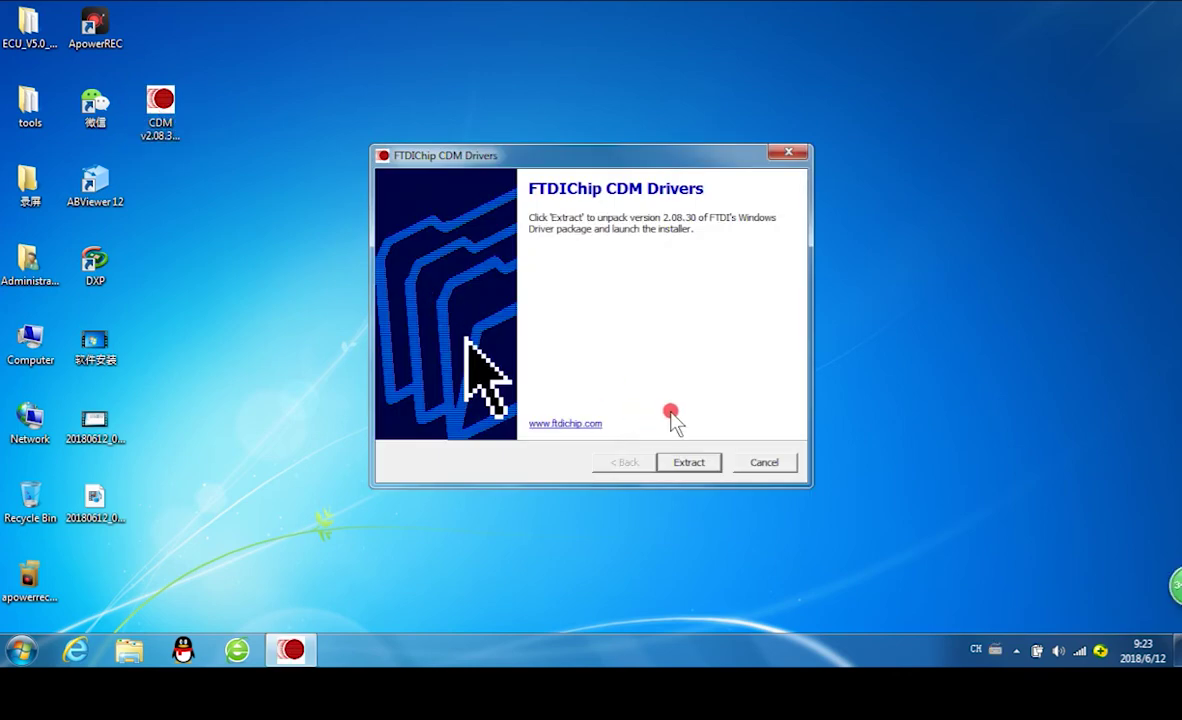
left_click(698, 463)
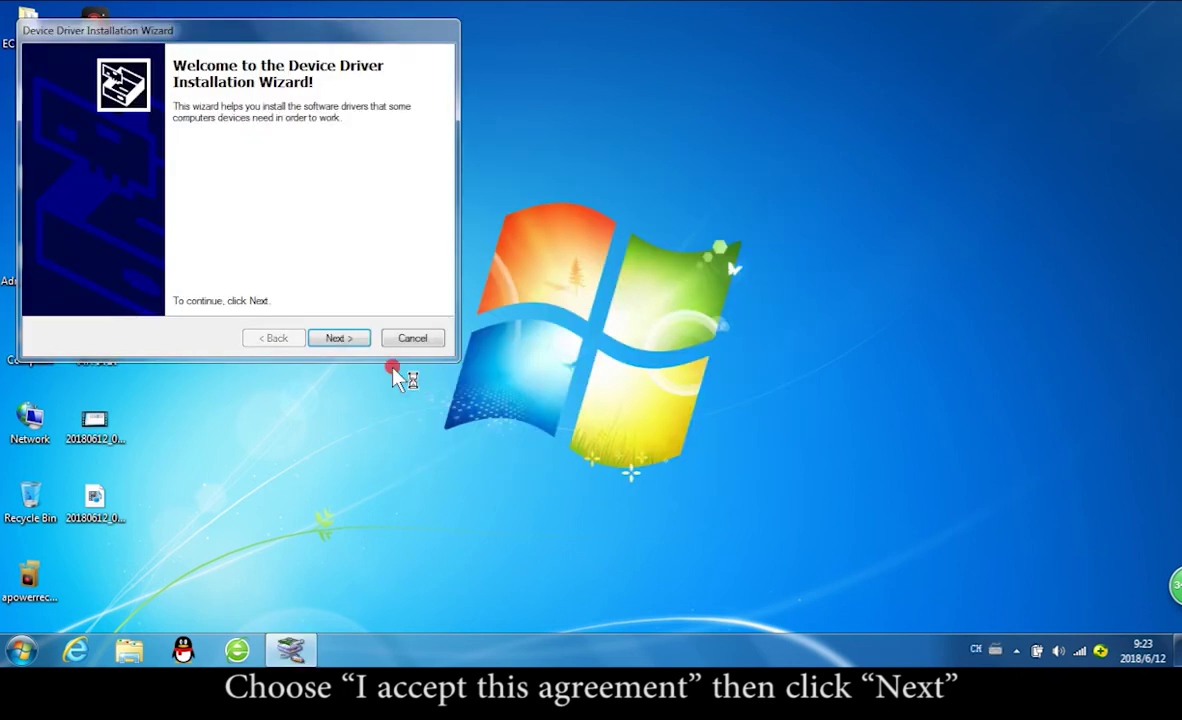
left_click(340, 338)
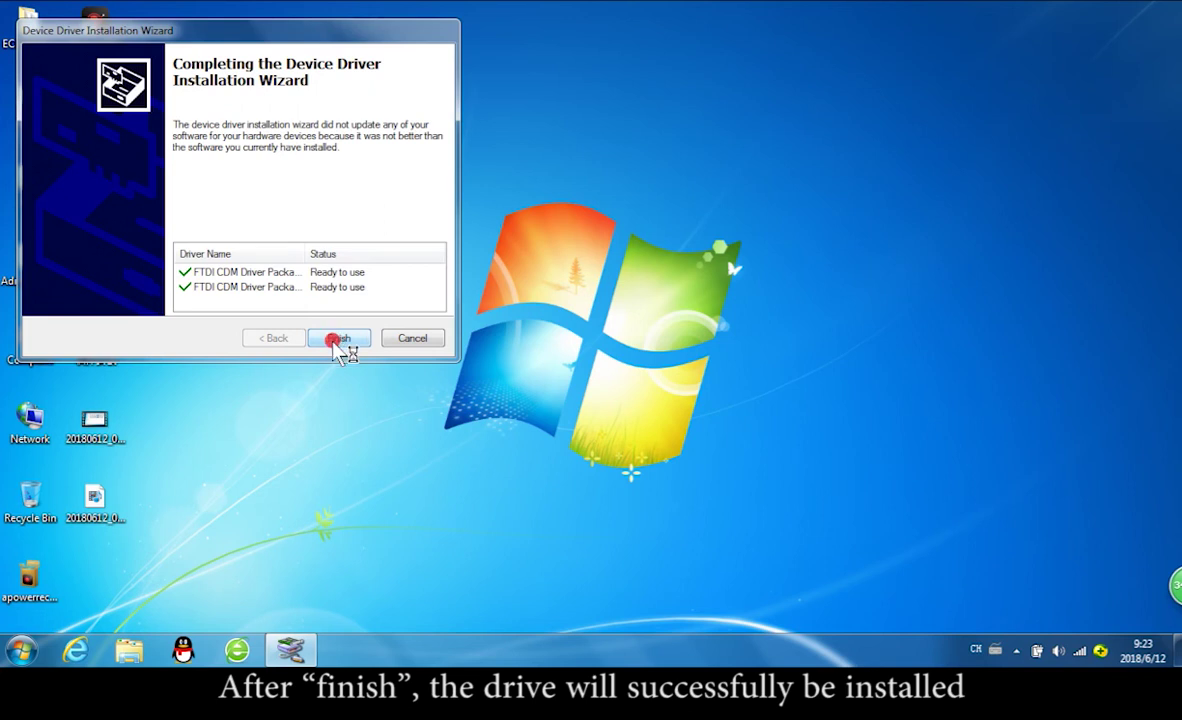
left_click(339, 339)
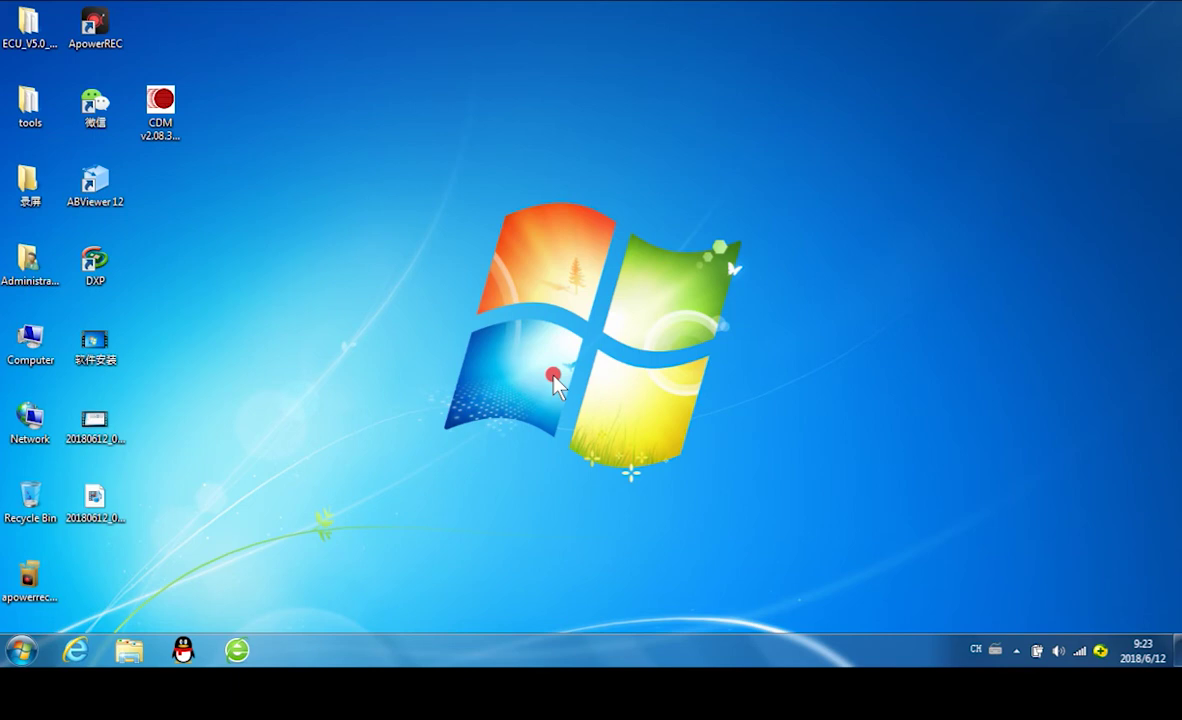
Open Device Manager from Computer's Properties and expand Ports (COM & LPT) to find USB Serial Port (COM3).
left_click(34, 342)
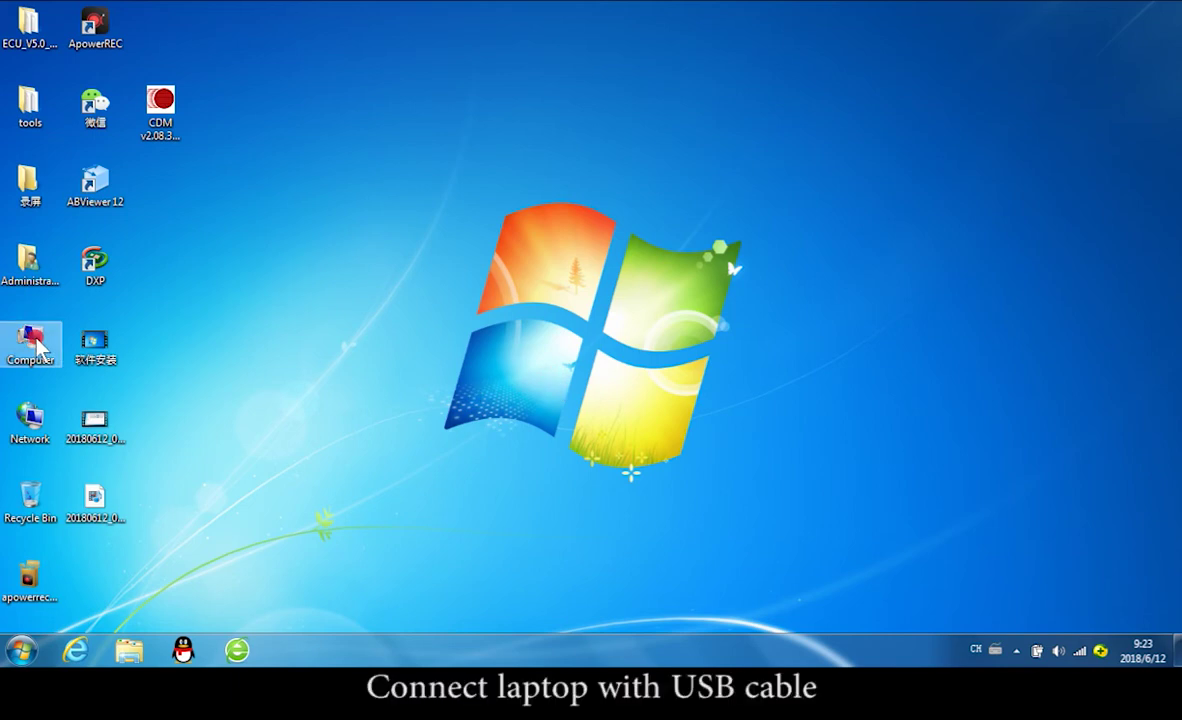
right_click(34, 342)
left_click(105, 523)
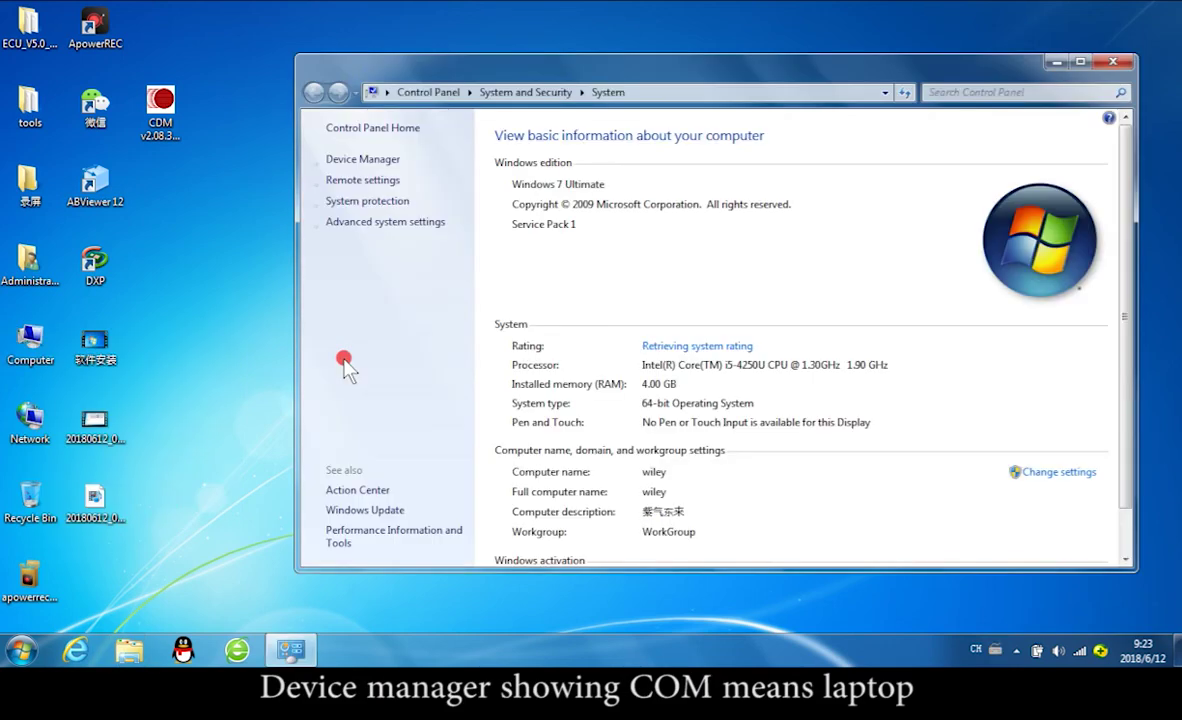
left_click(370, 159)
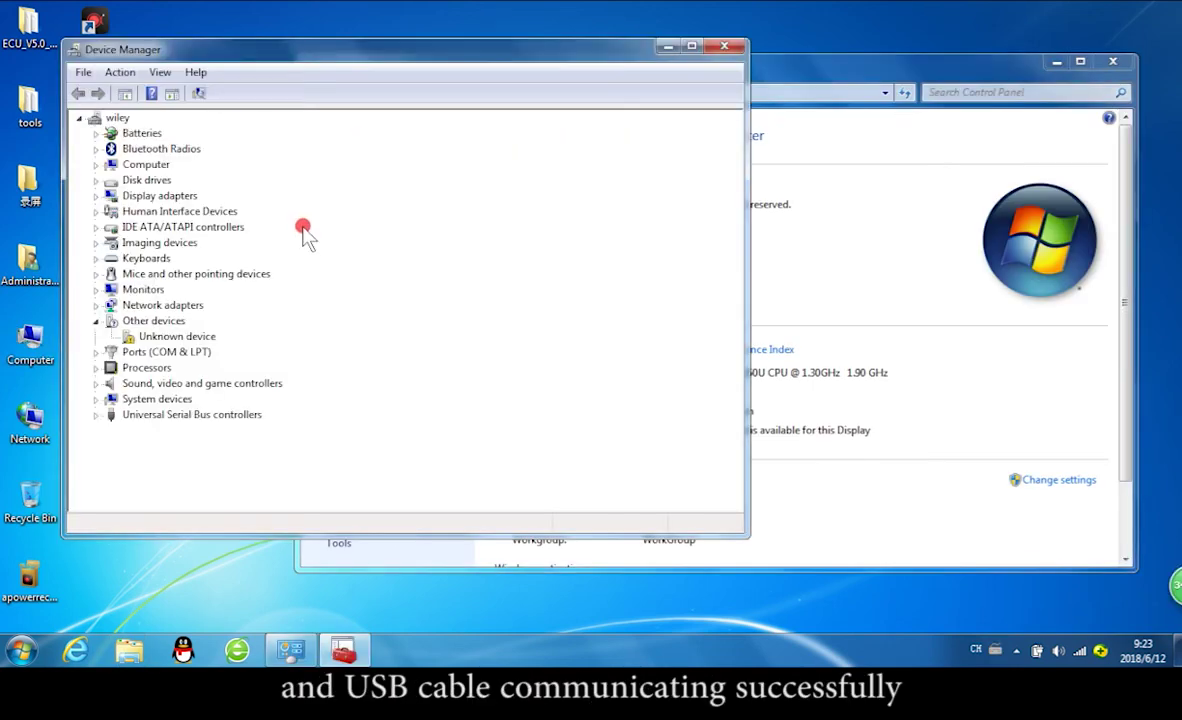
left_click(95, 352)
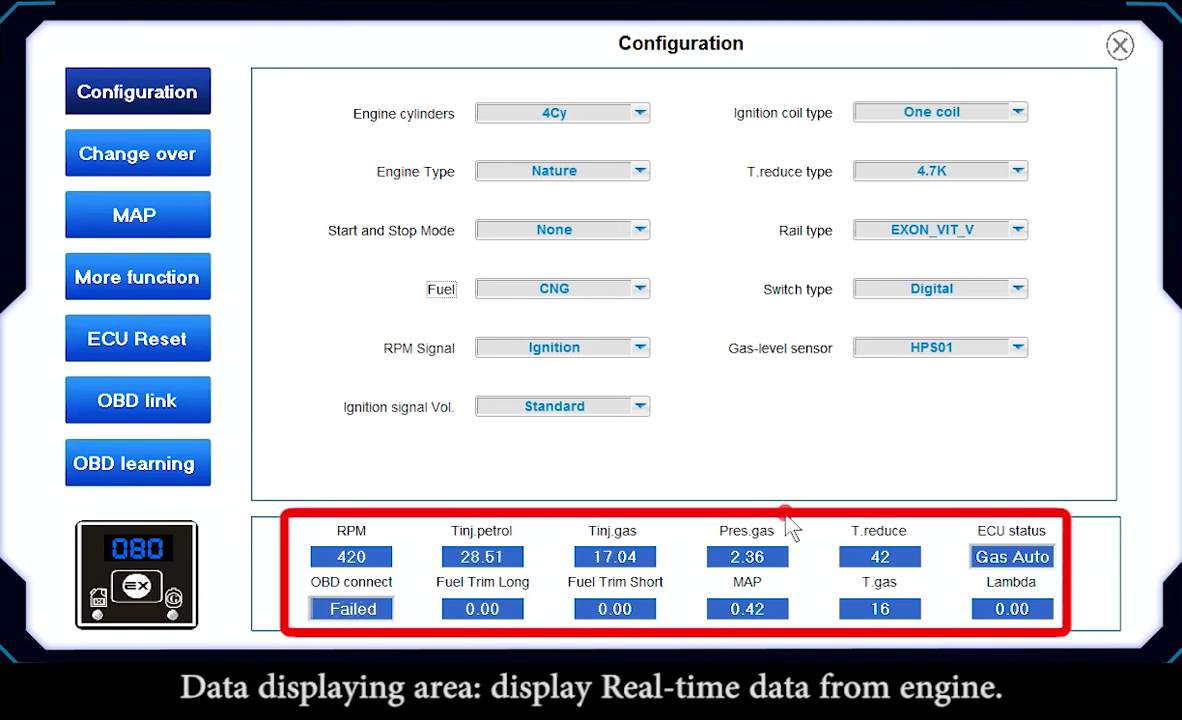
Show the Configuration page with its basic settings and live engine data readout.
left_click(180, 93)
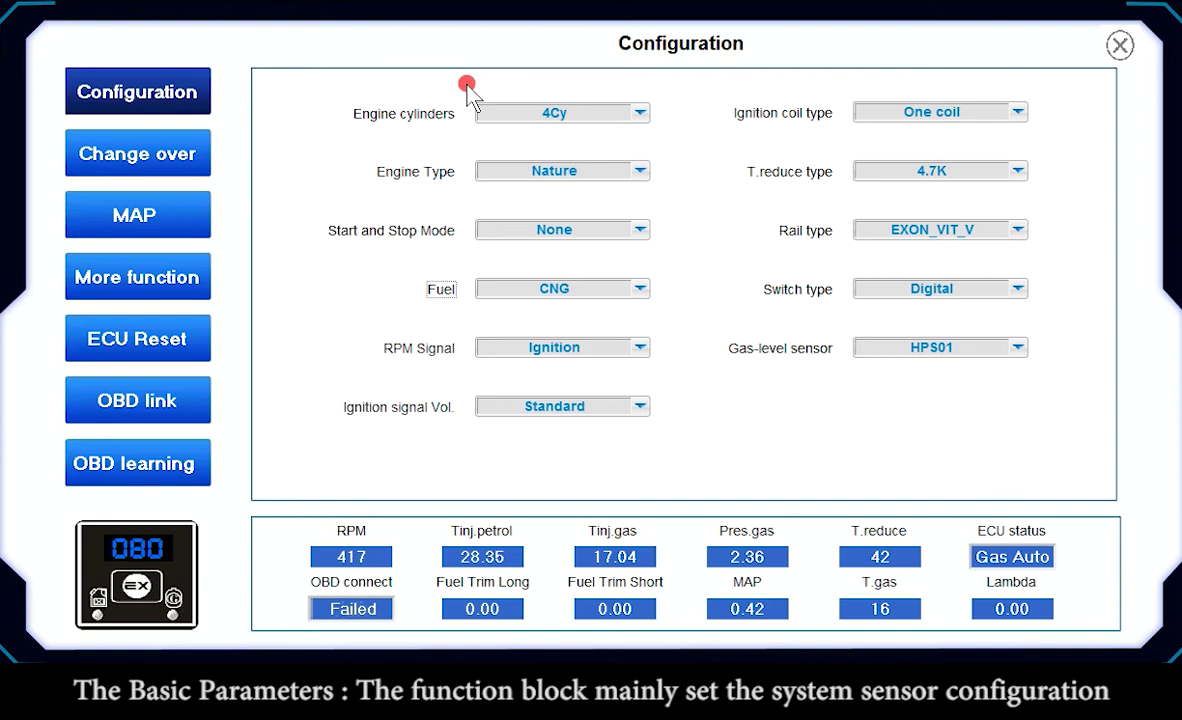
left_click(533, 115)
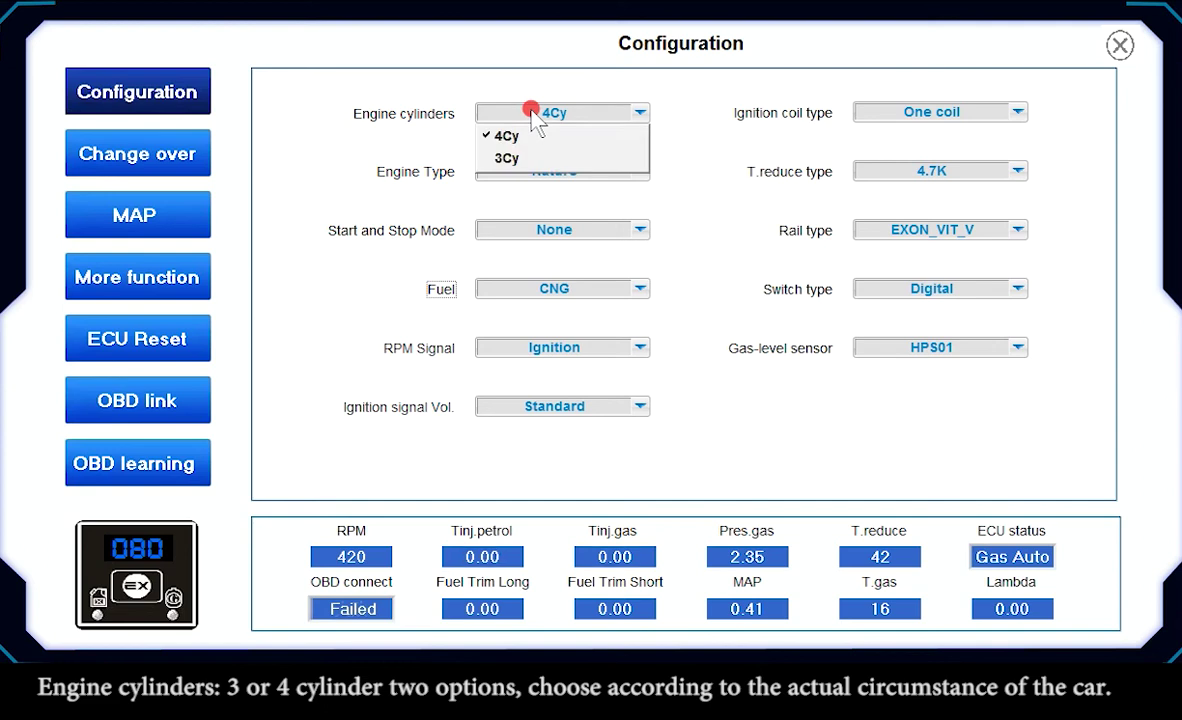
left_click(506, 136)
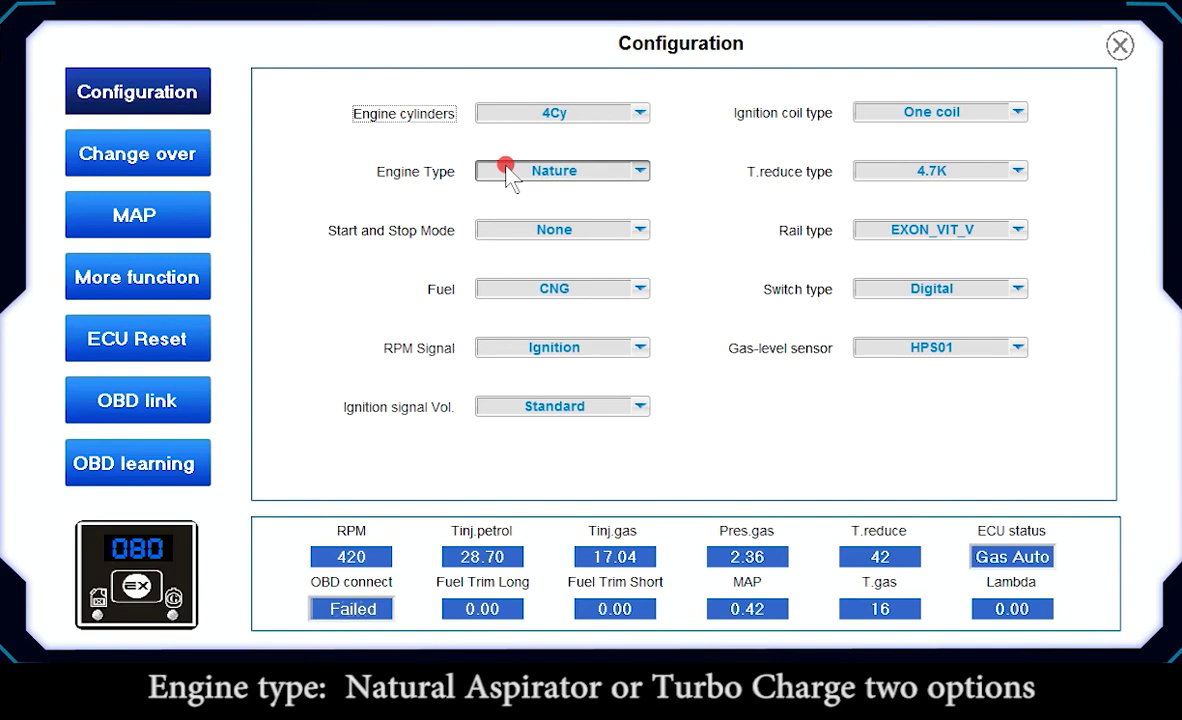
left_click(508, 172)
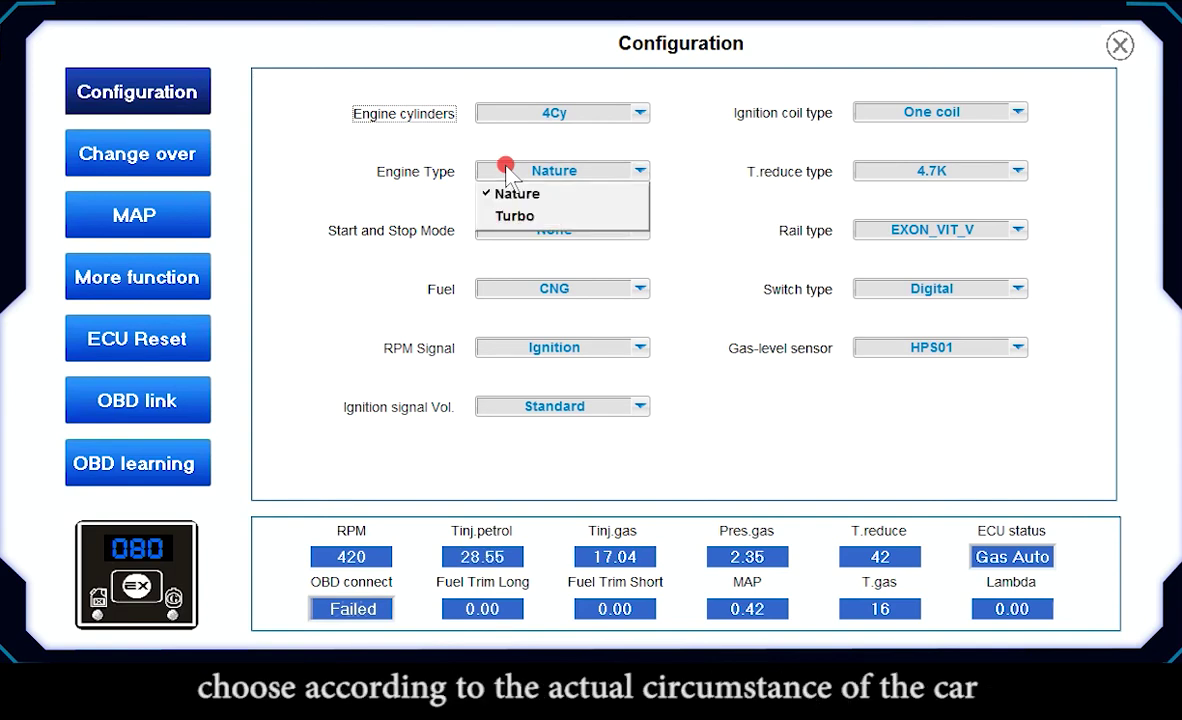
left_click(414, 176)
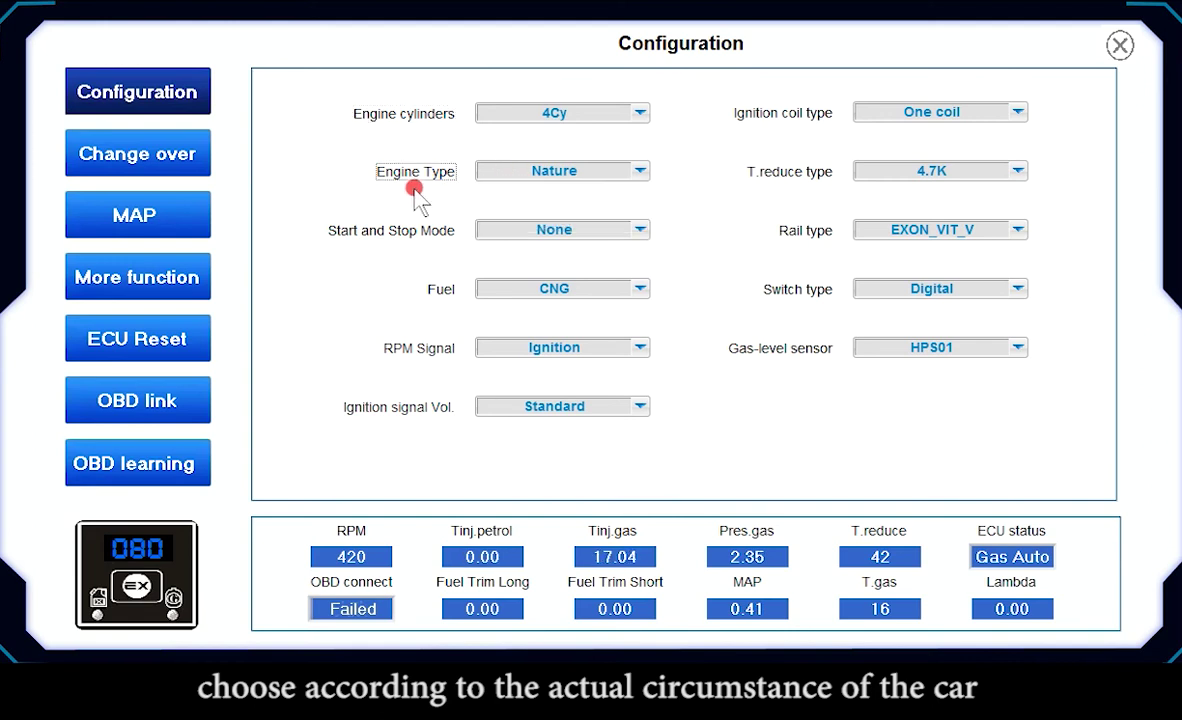
left_click(506, 239)
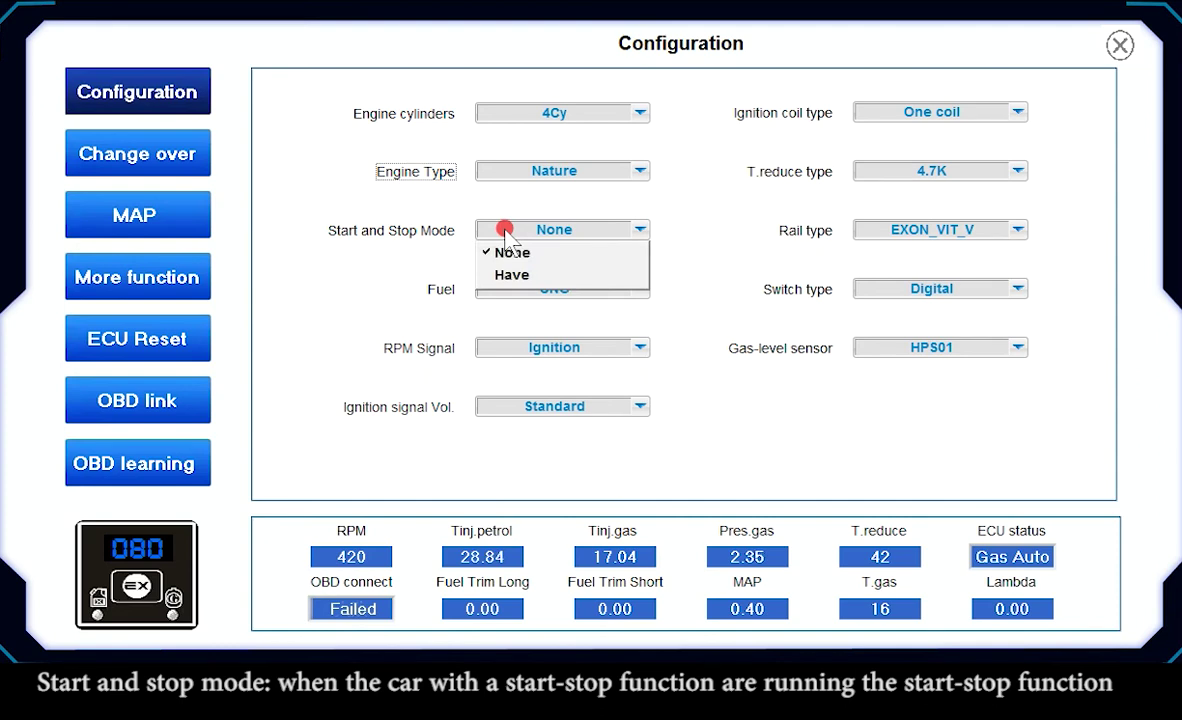
left_click(507, 232)
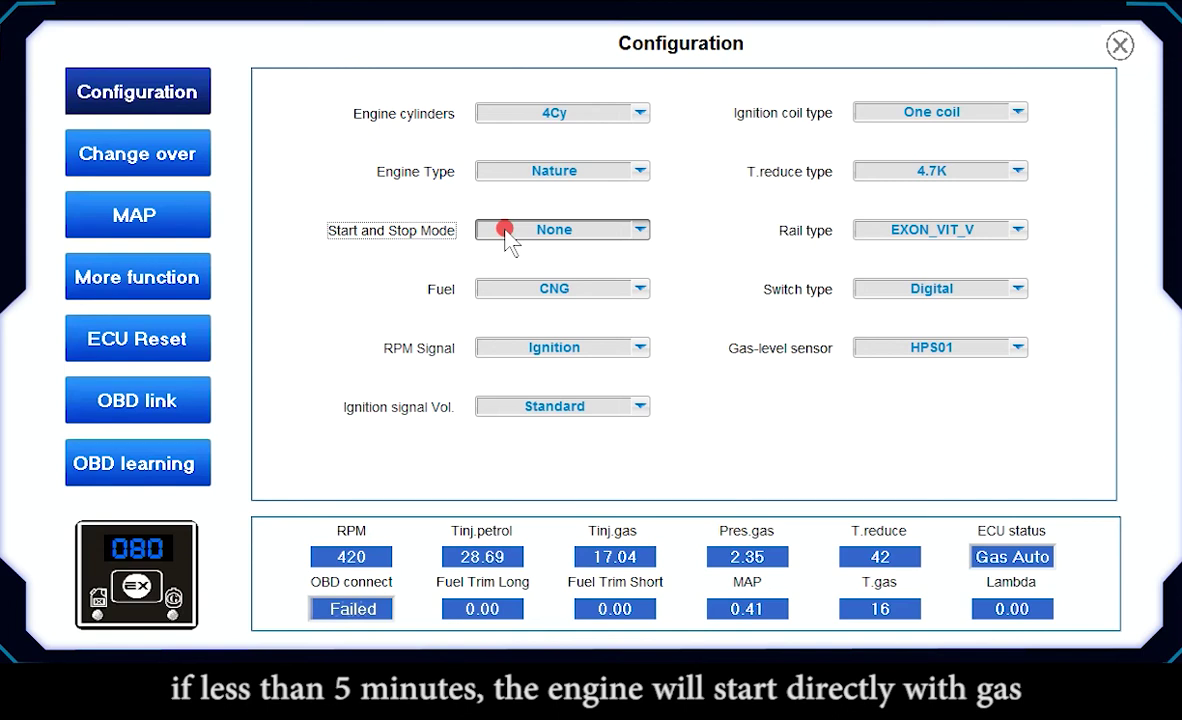
left_click(530, 290)
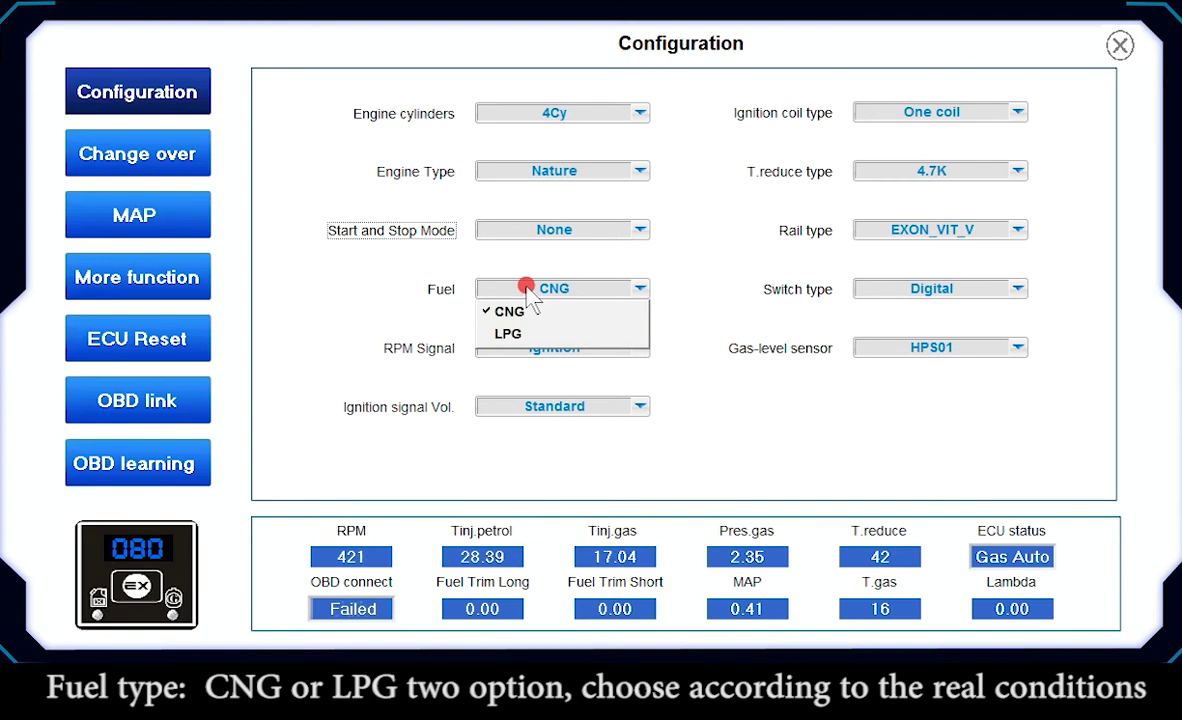
left_click(509, 311)
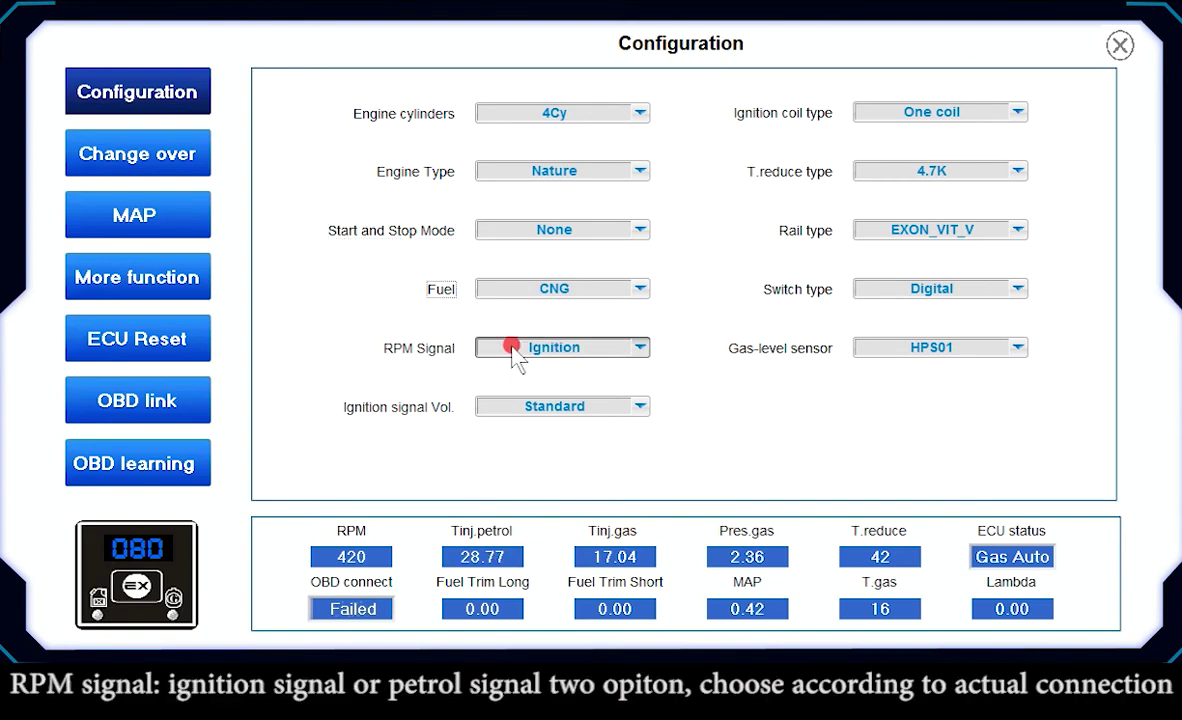
left_click(512, 350)
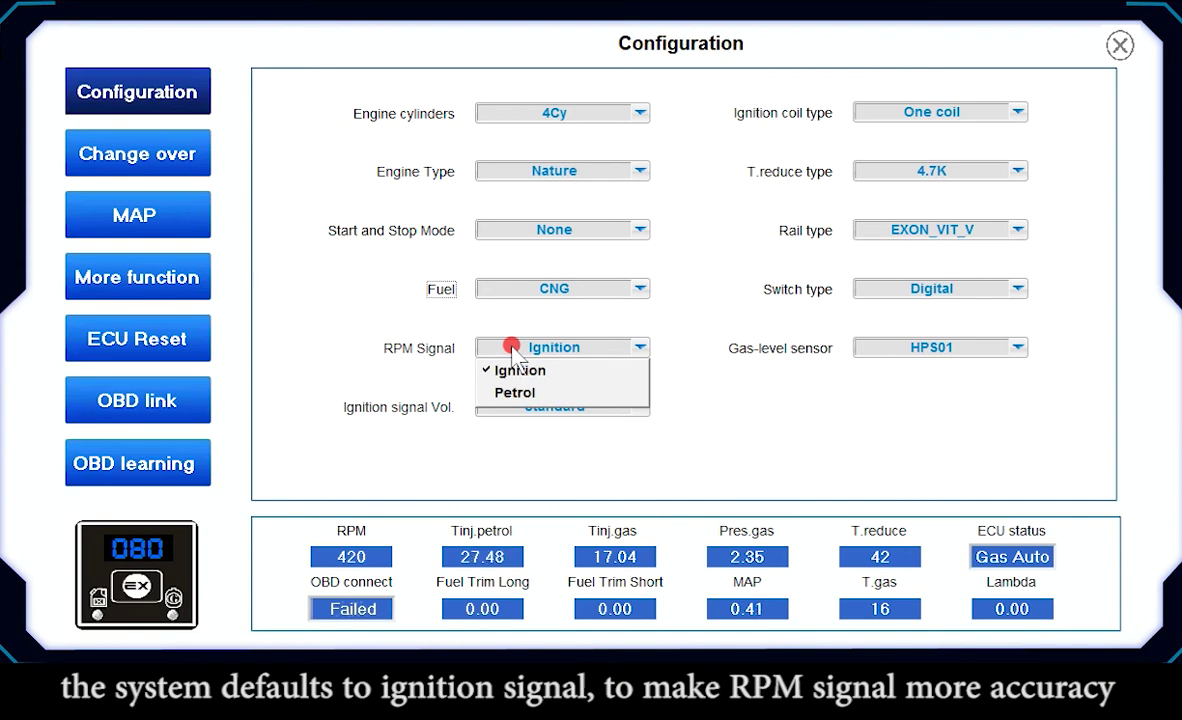
left_click(516, 370)
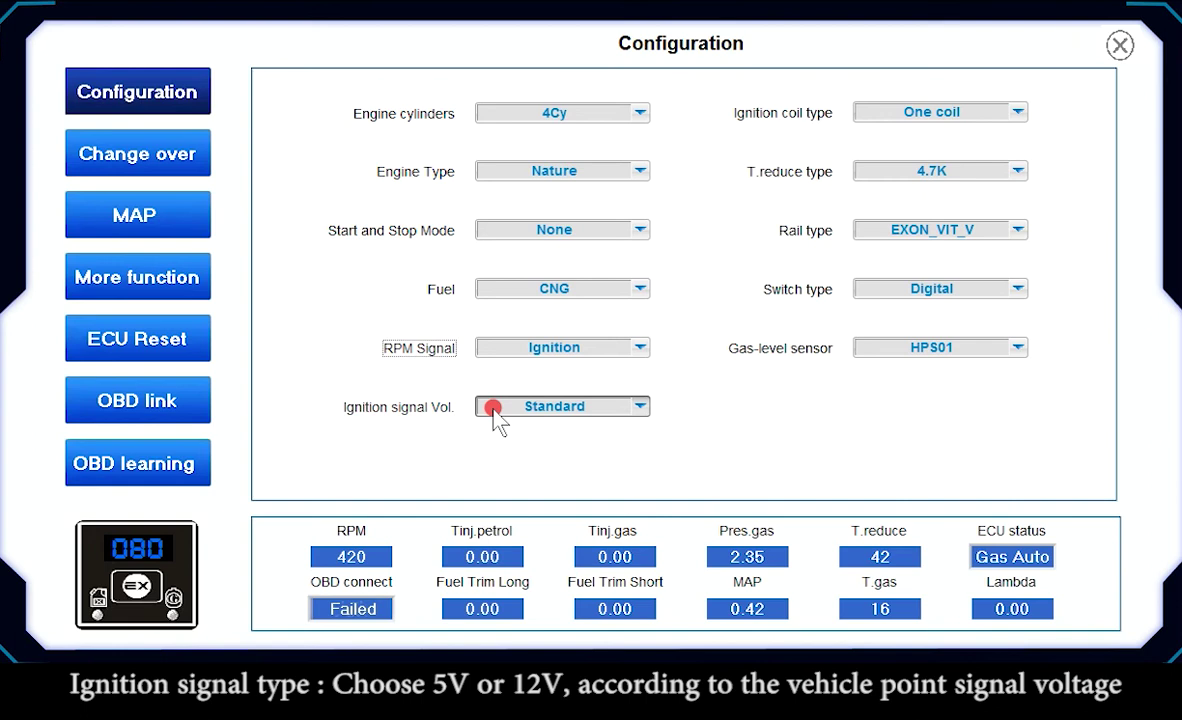
left_click(495, 410)
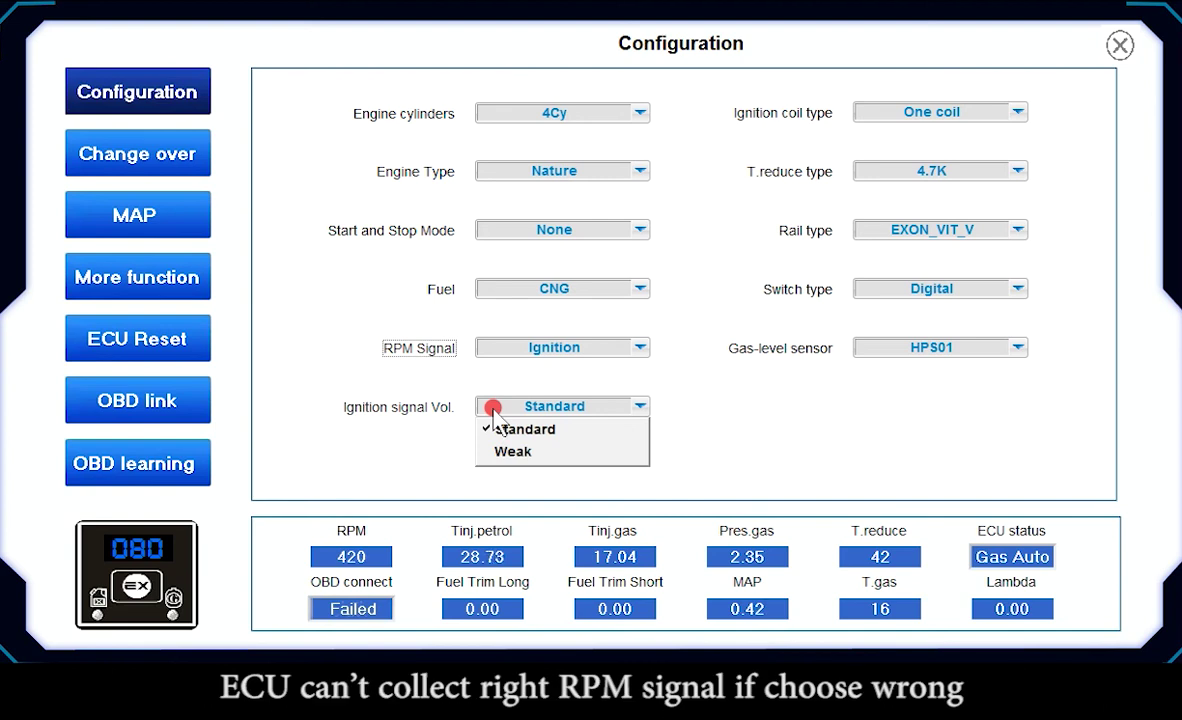
left_click(497, 425)
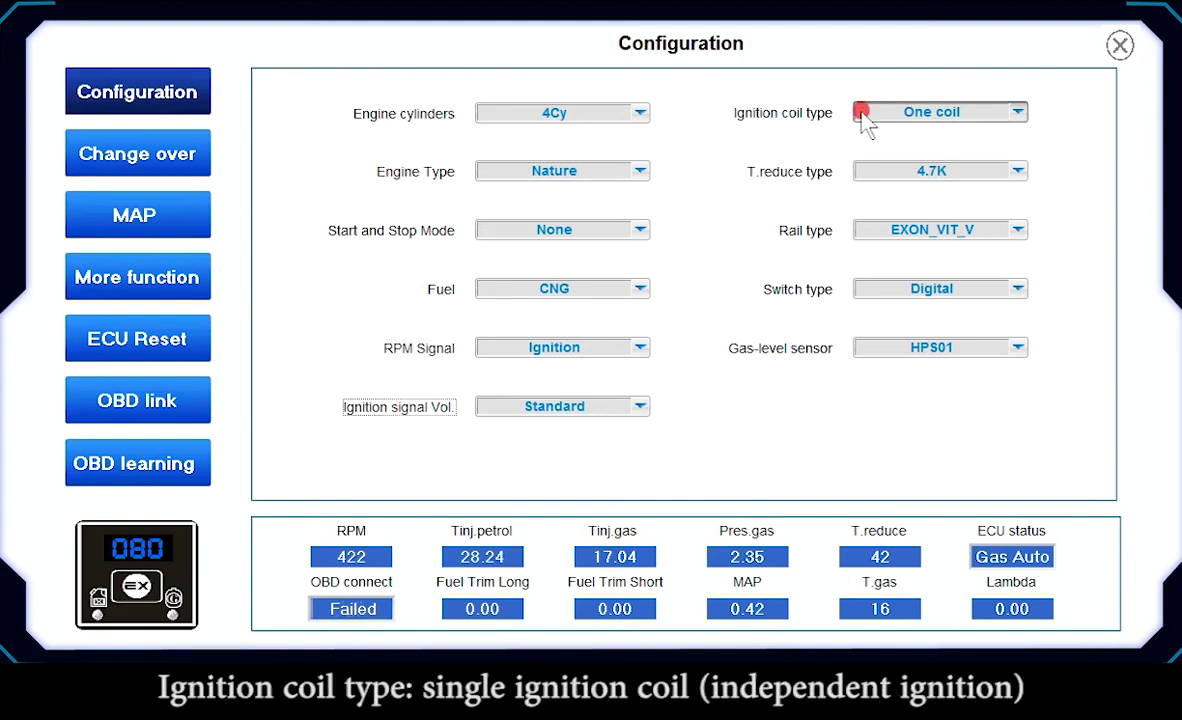
left_click(862, 112)
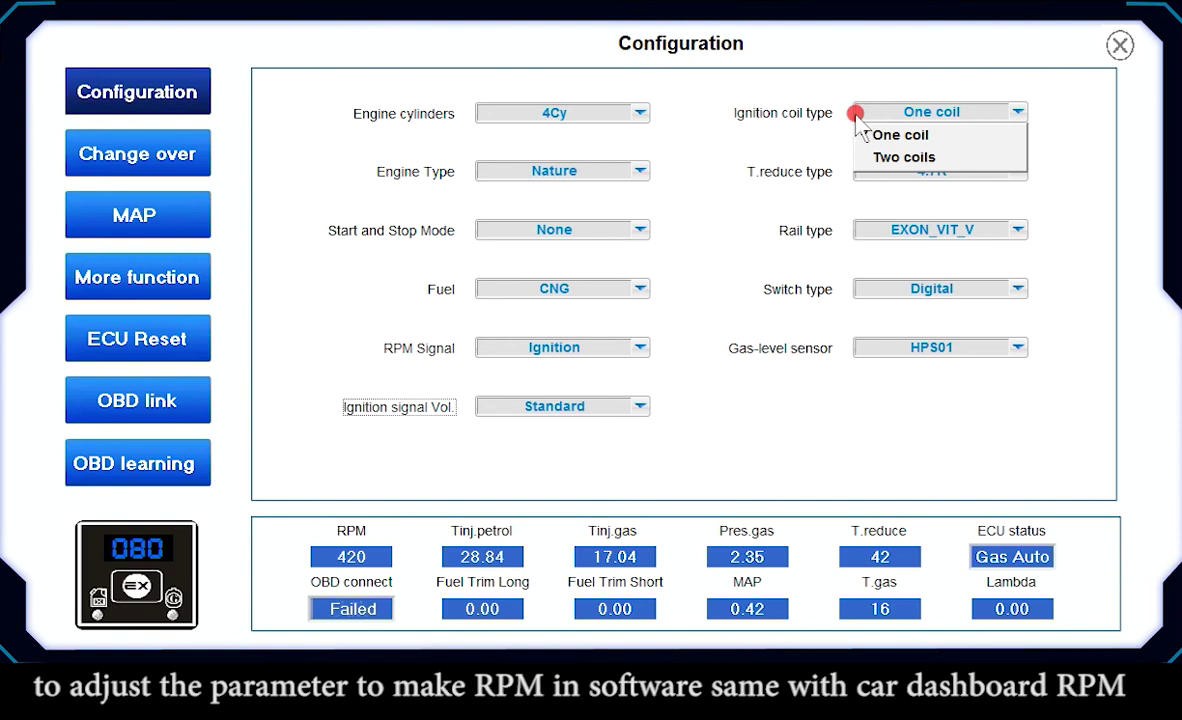
left_click(750, 165)
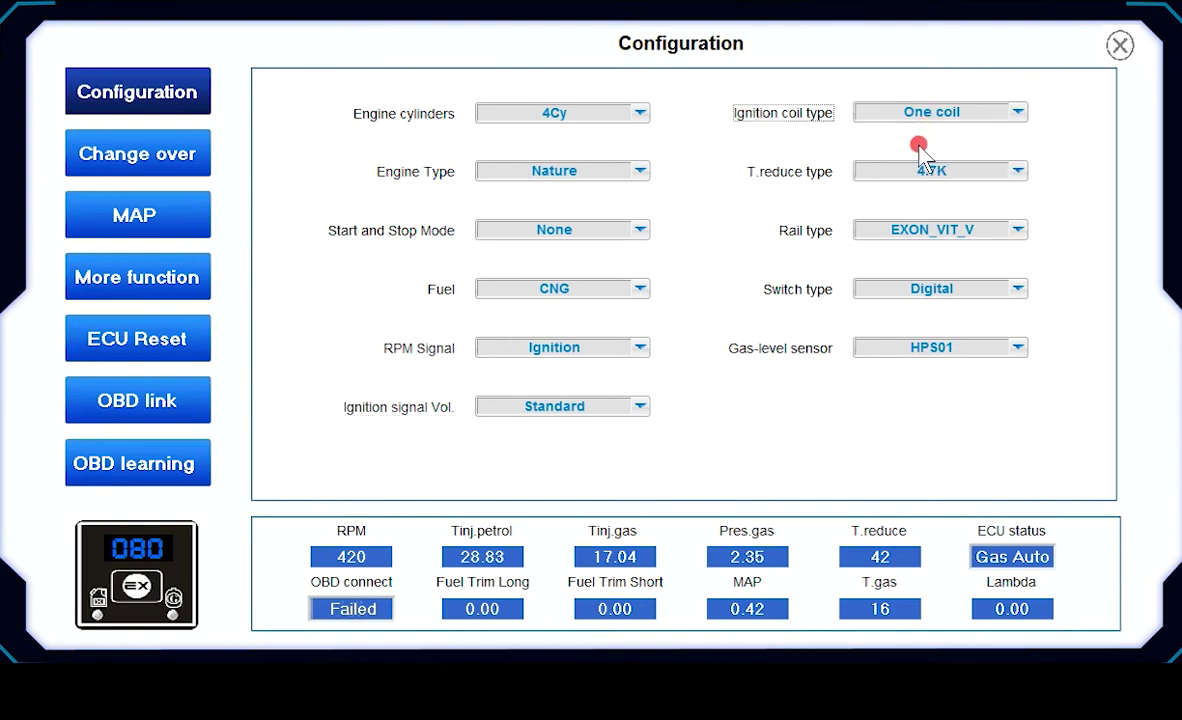
left_click(899, 172)
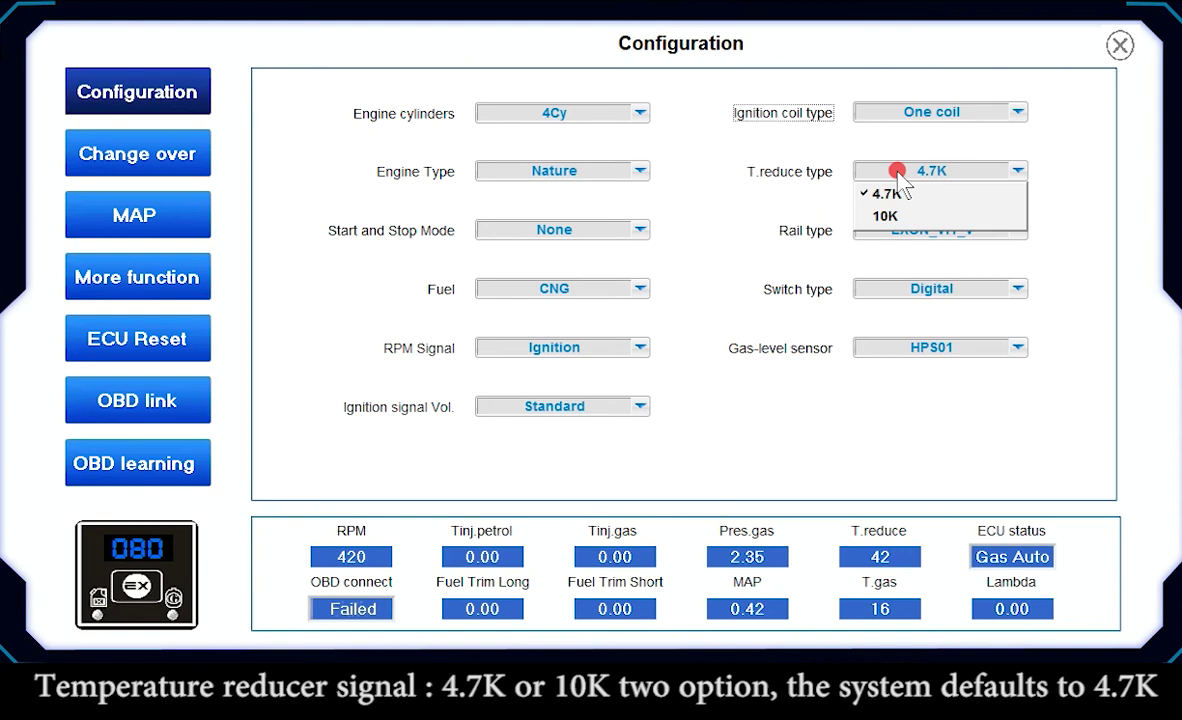
left_click(745, 240)
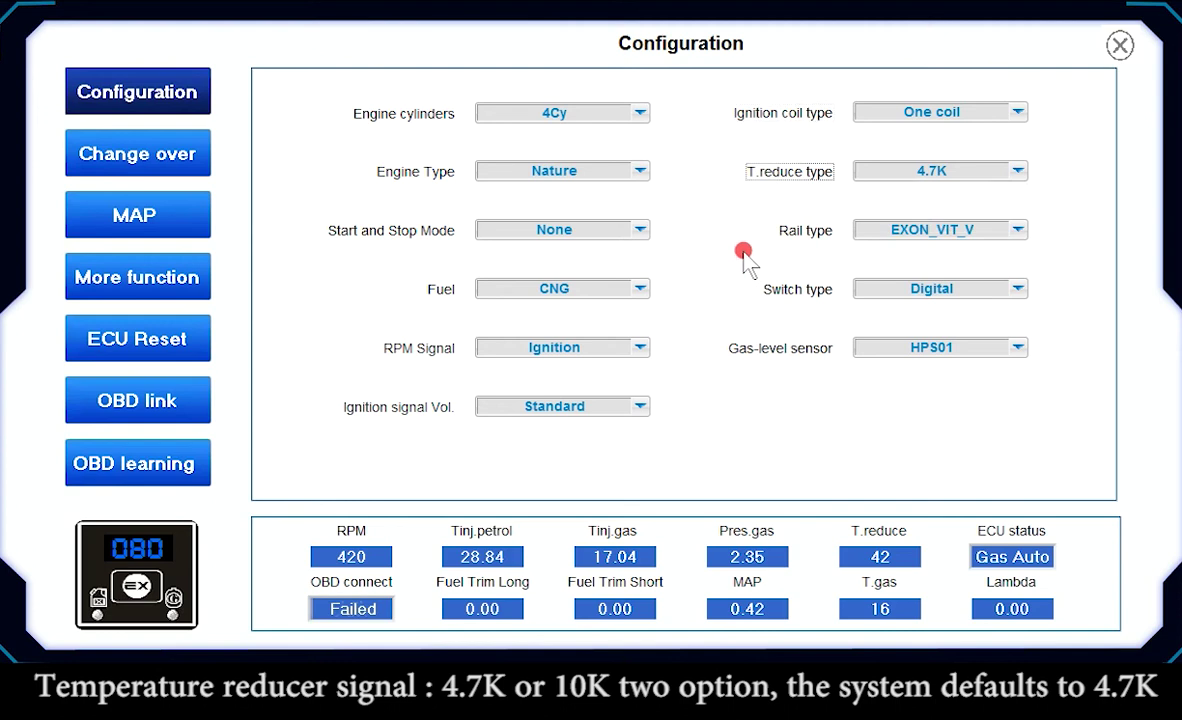
left_click(870, 232)
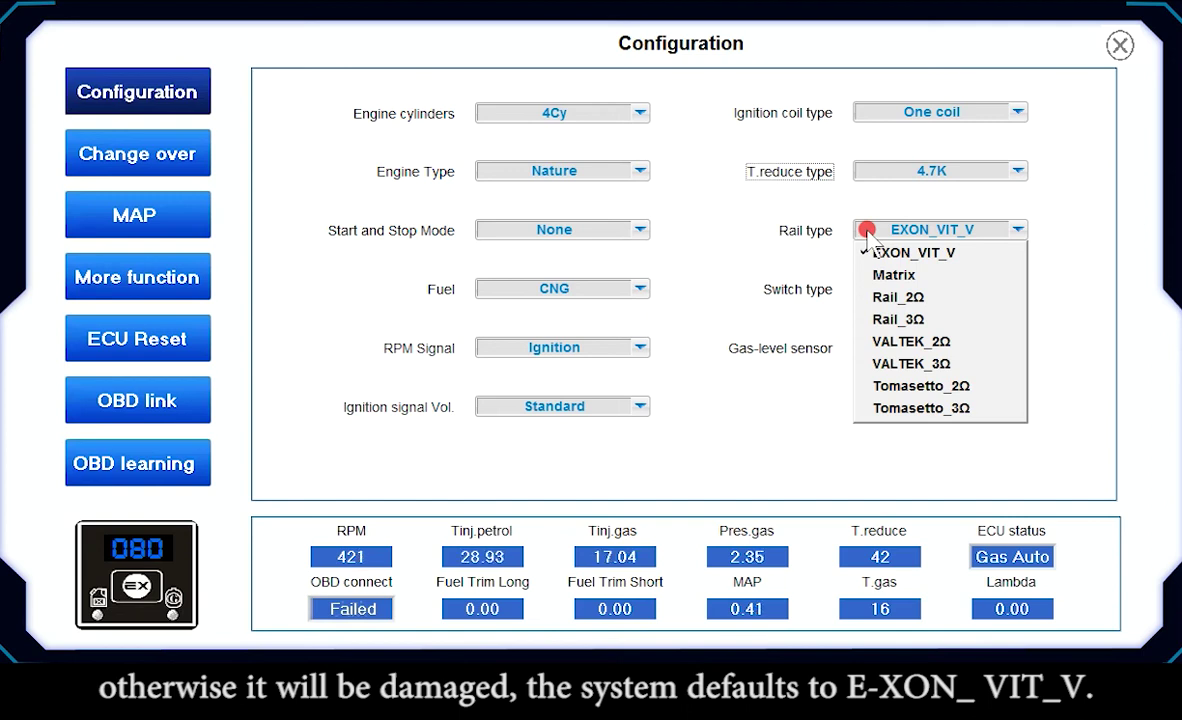
left_click(759, 275)
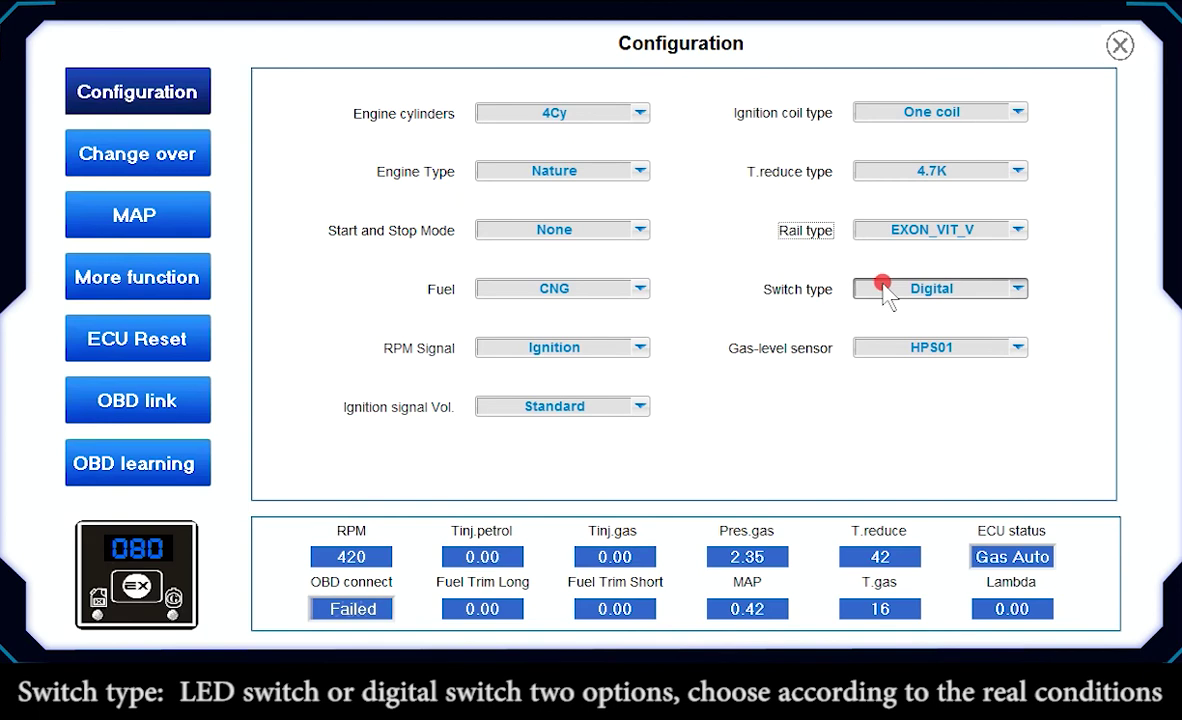
left_click(884, 289)
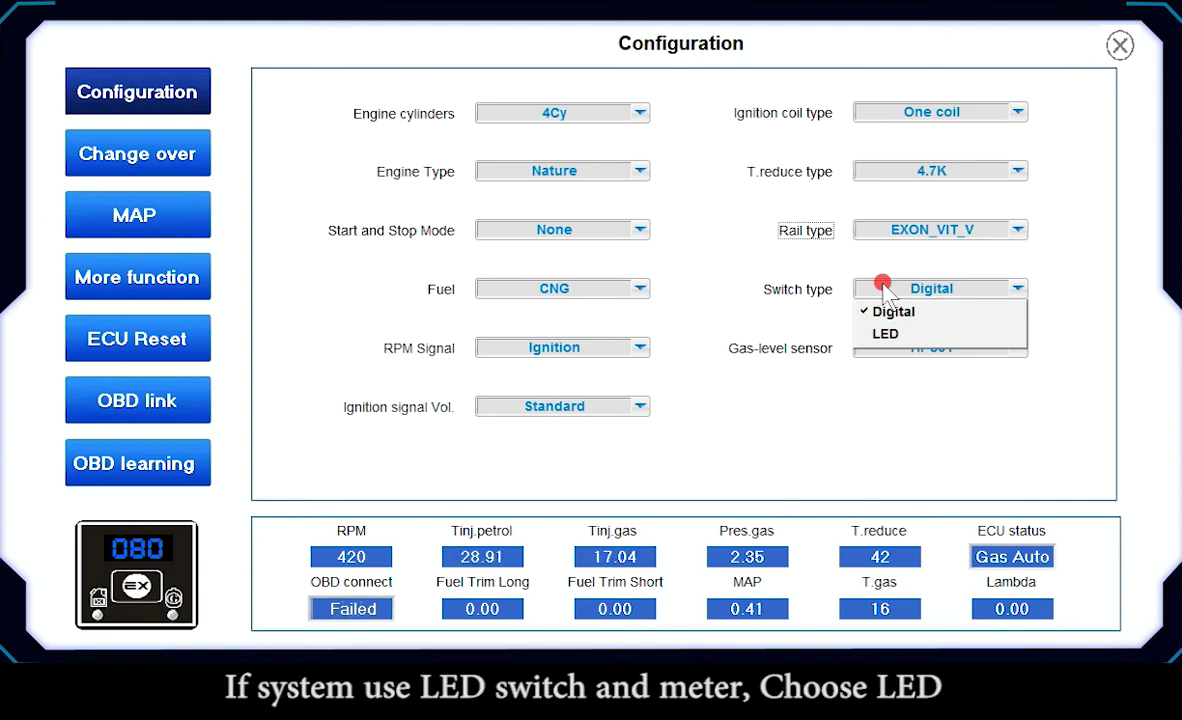
left_click(893, 311)
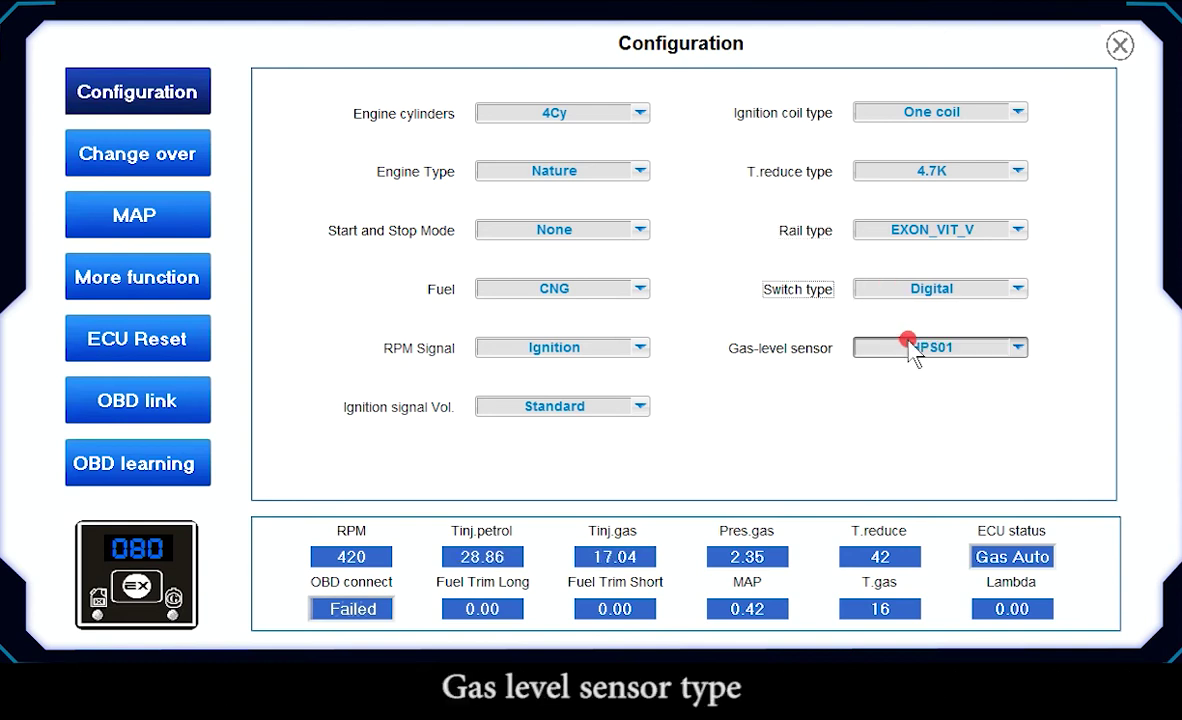
Leave the gas-level sensor at HPS01 and switch to the Change over settings page.
left_click(907, 343)
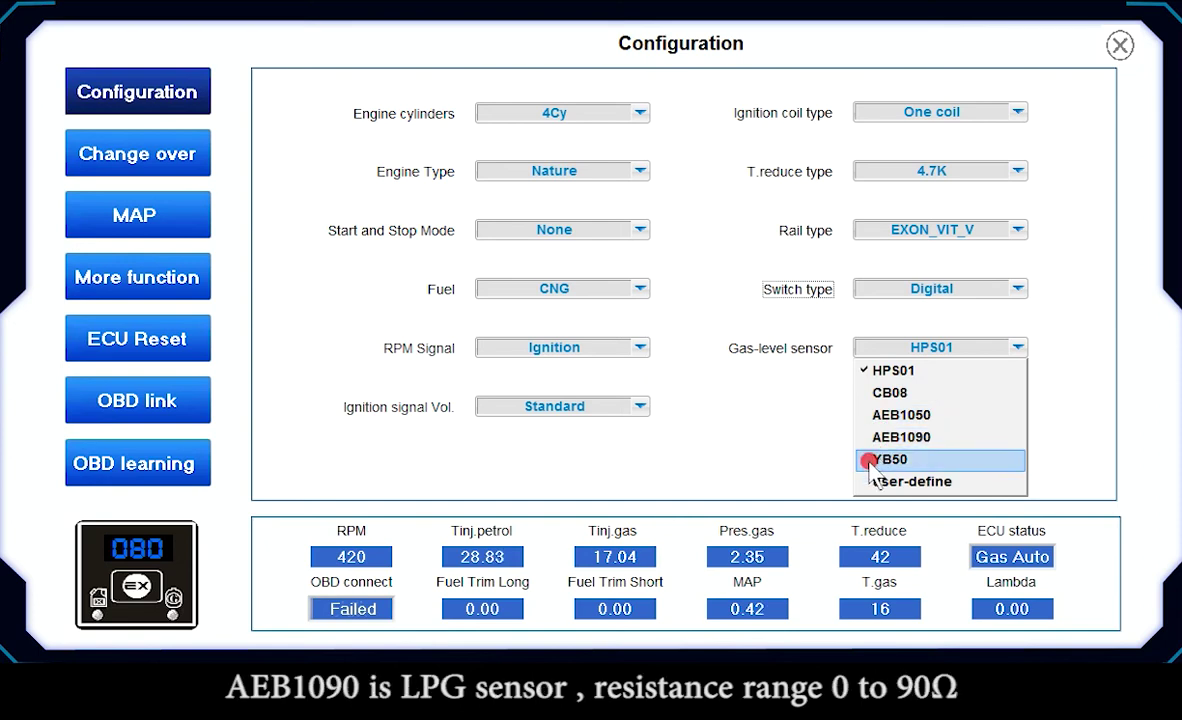
left_click(782, 475)
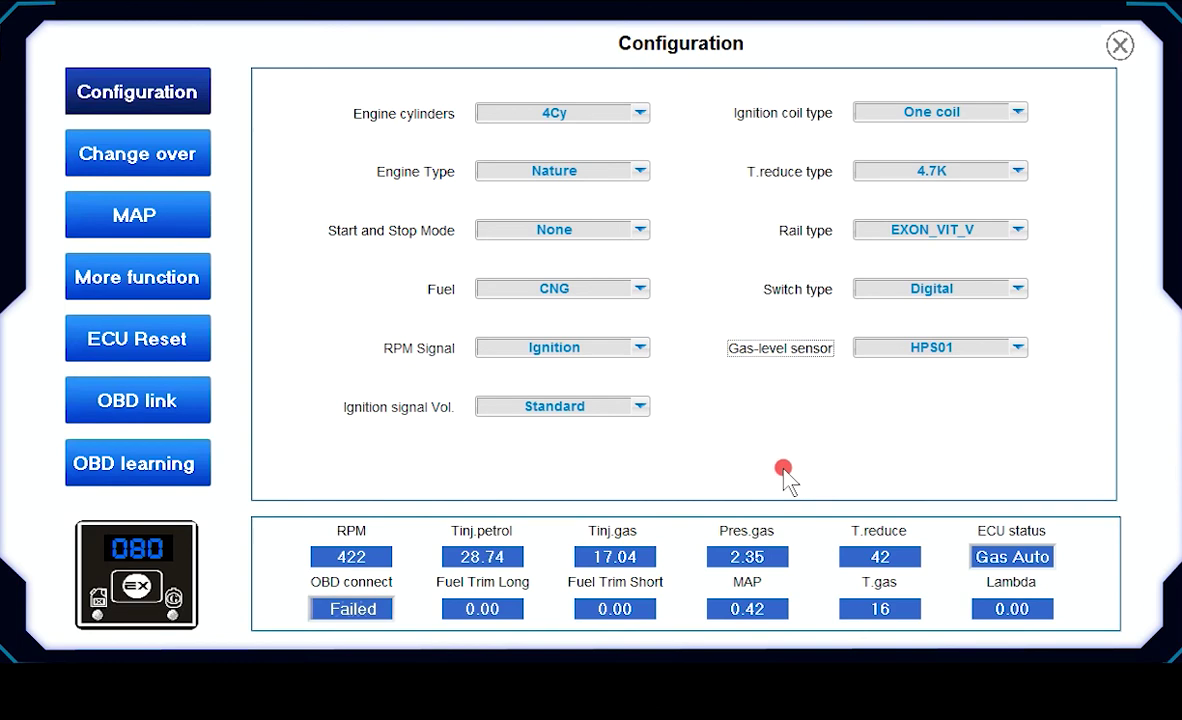
left_click(176, 153)
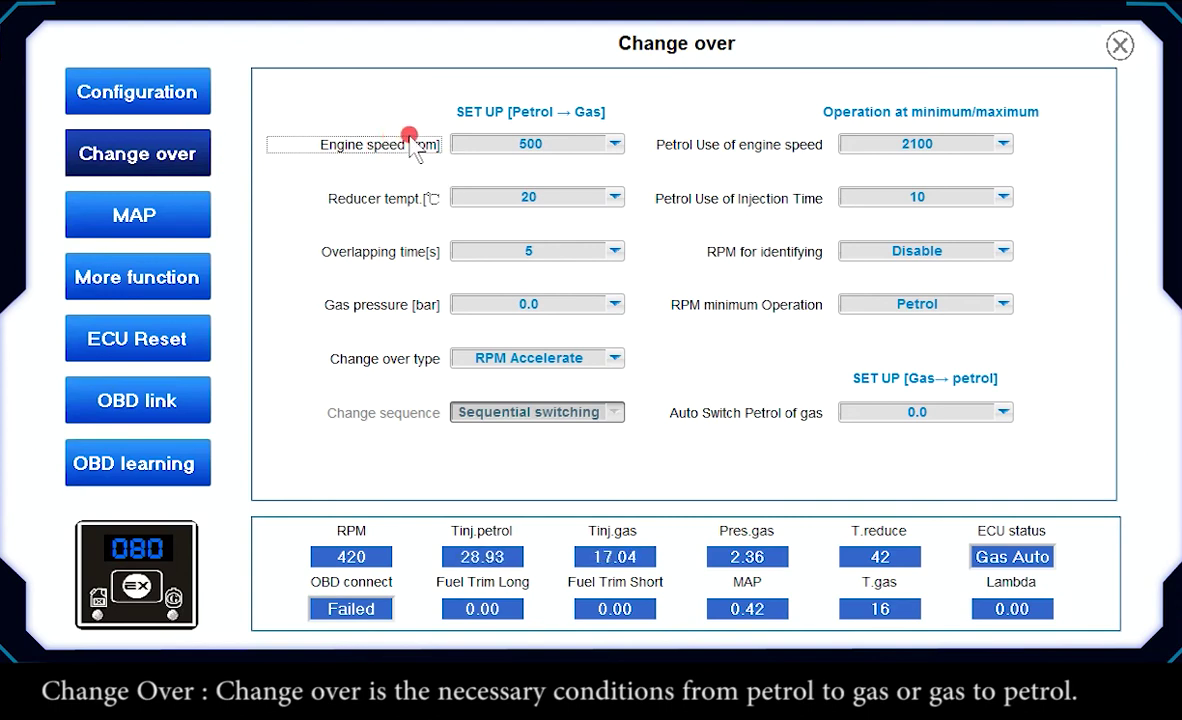
Review the engine speed and reducer temperature lists, leaving 500 rpm and 20 unchanged.
left_click(480, 145)
left_click(663, 389)
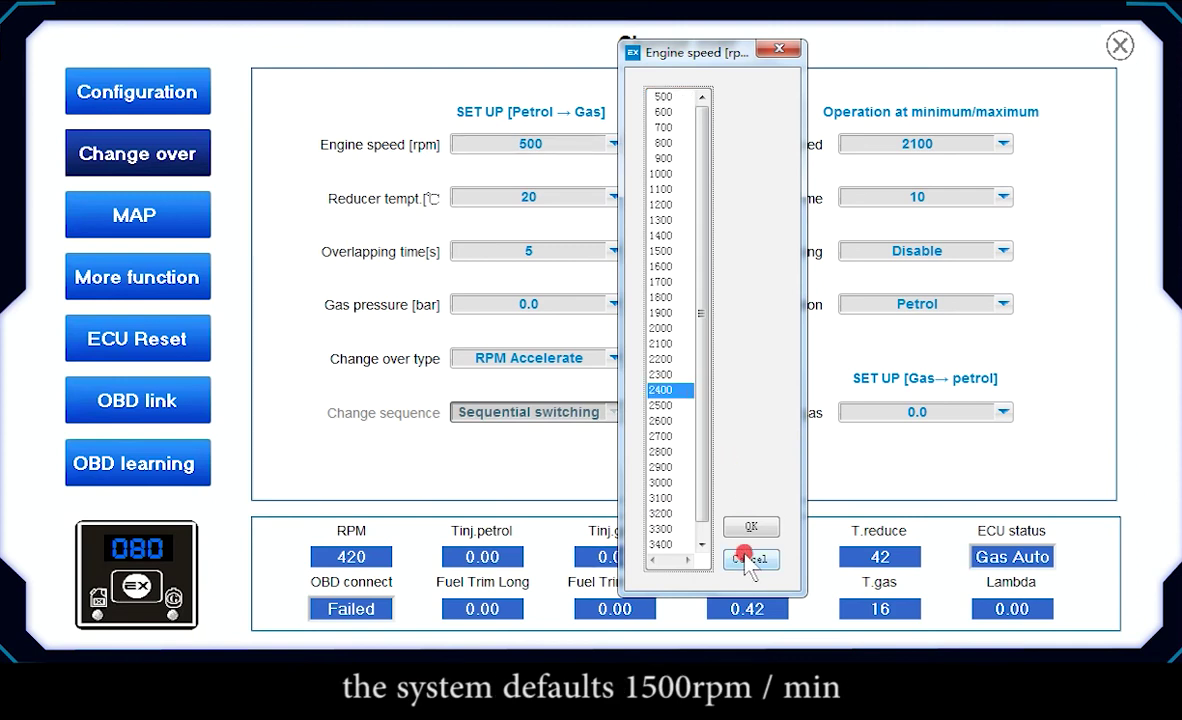
left_click(749, 559)
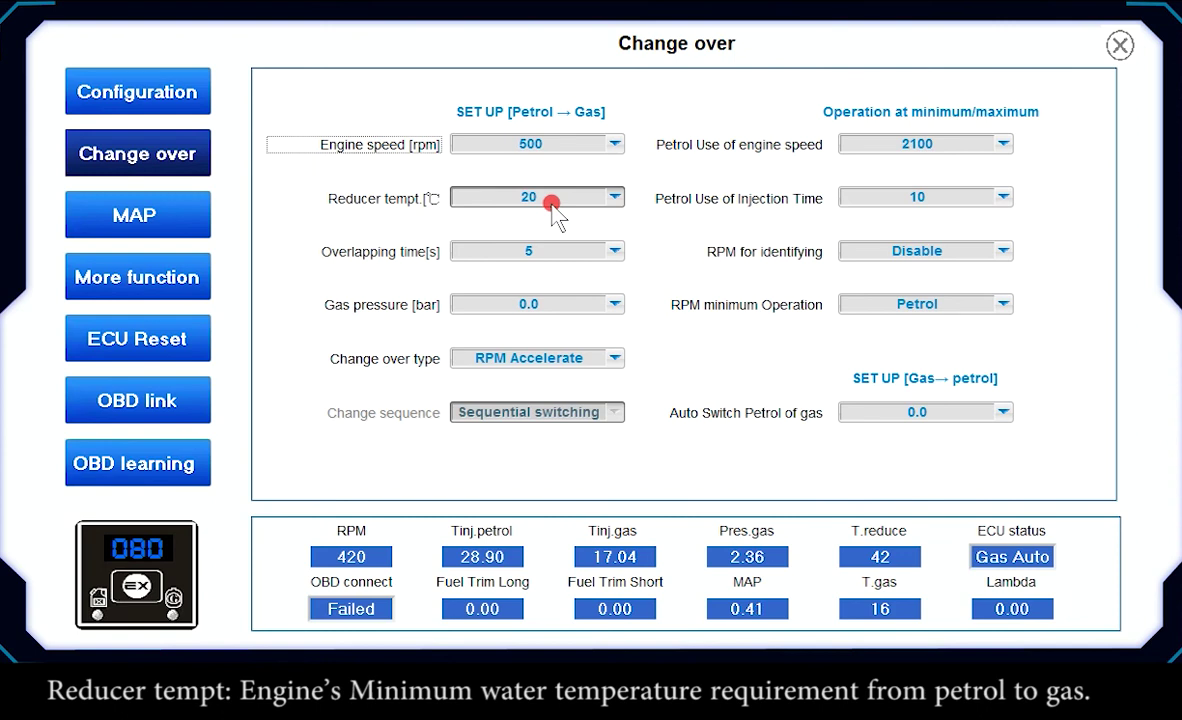
left_click(552, 203)
left_click(741, 567)
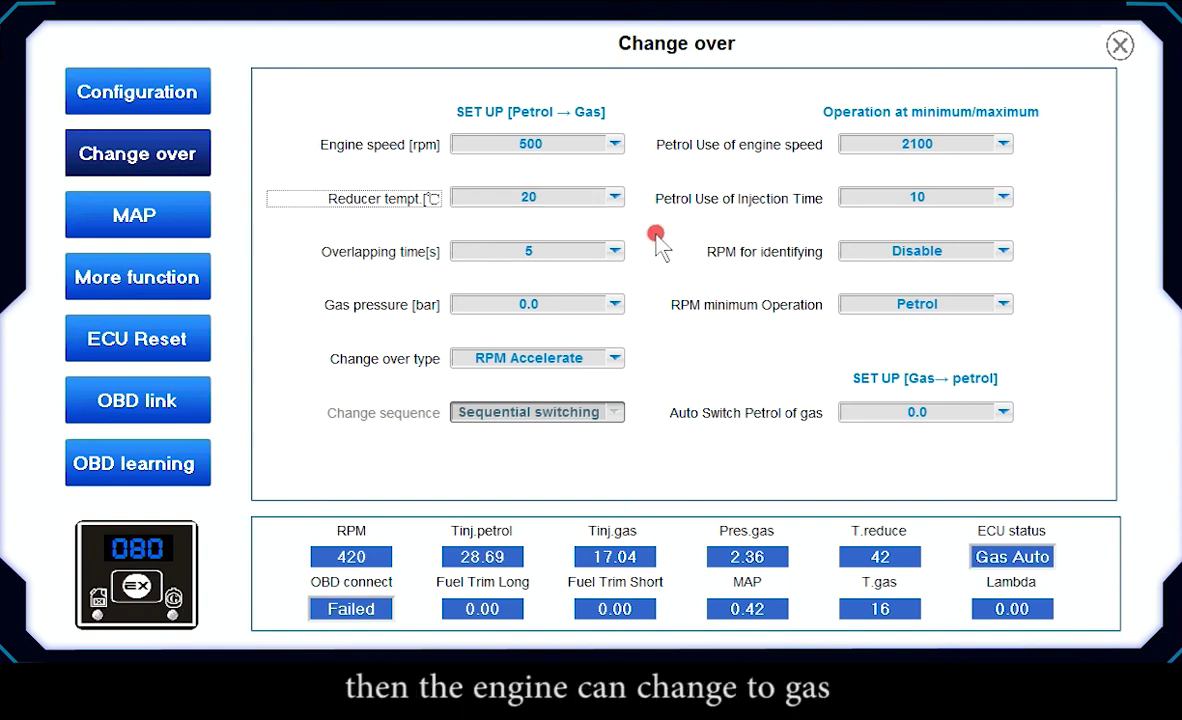
Set the petrol-to-gas minimum reducer temperature to 40.
left_click(607, 199)
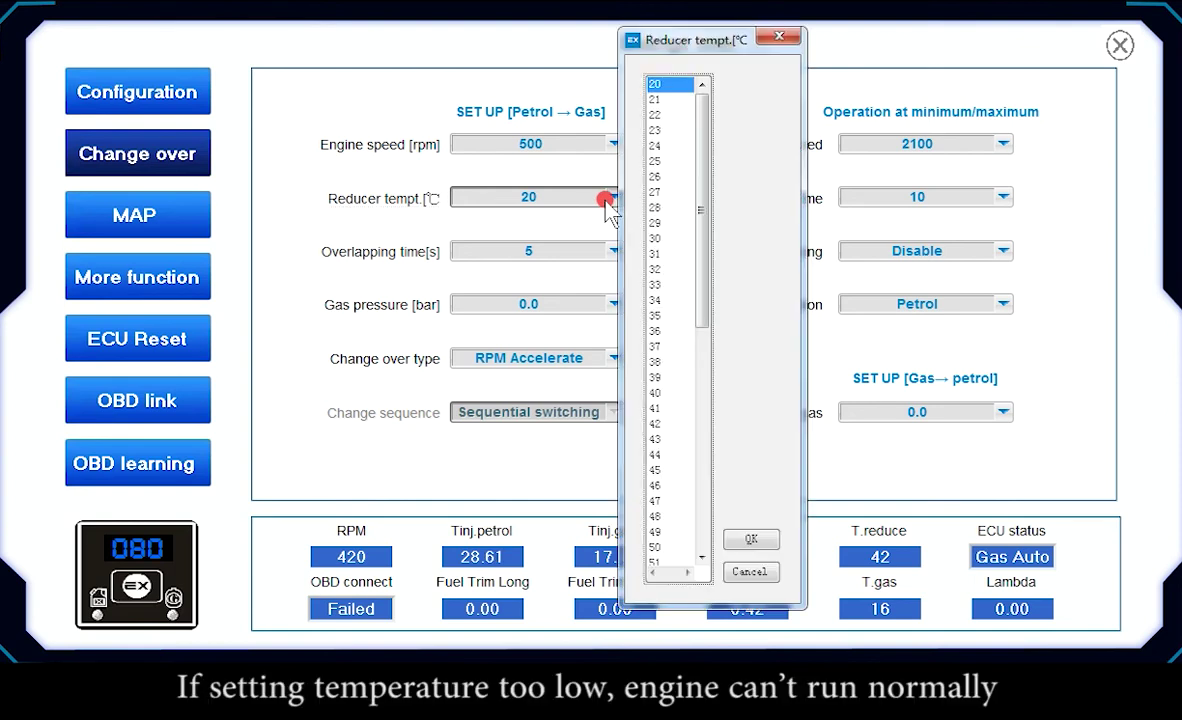
left_click(657, 390)
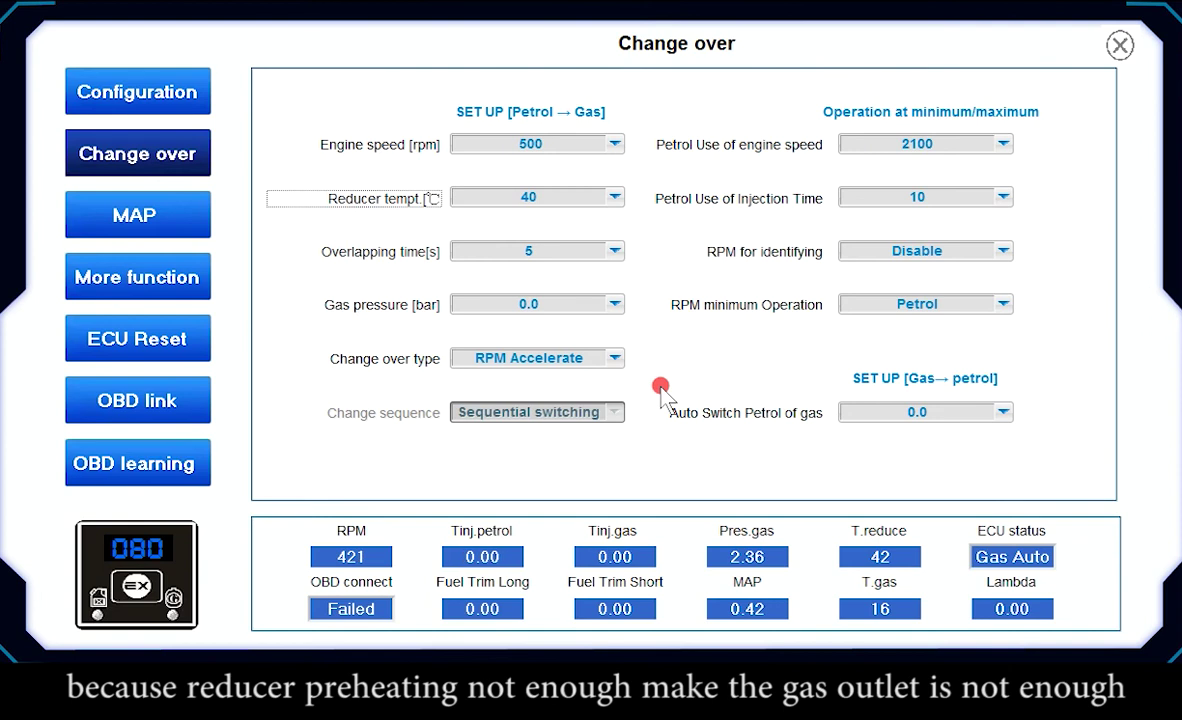
left_click(595, 208)
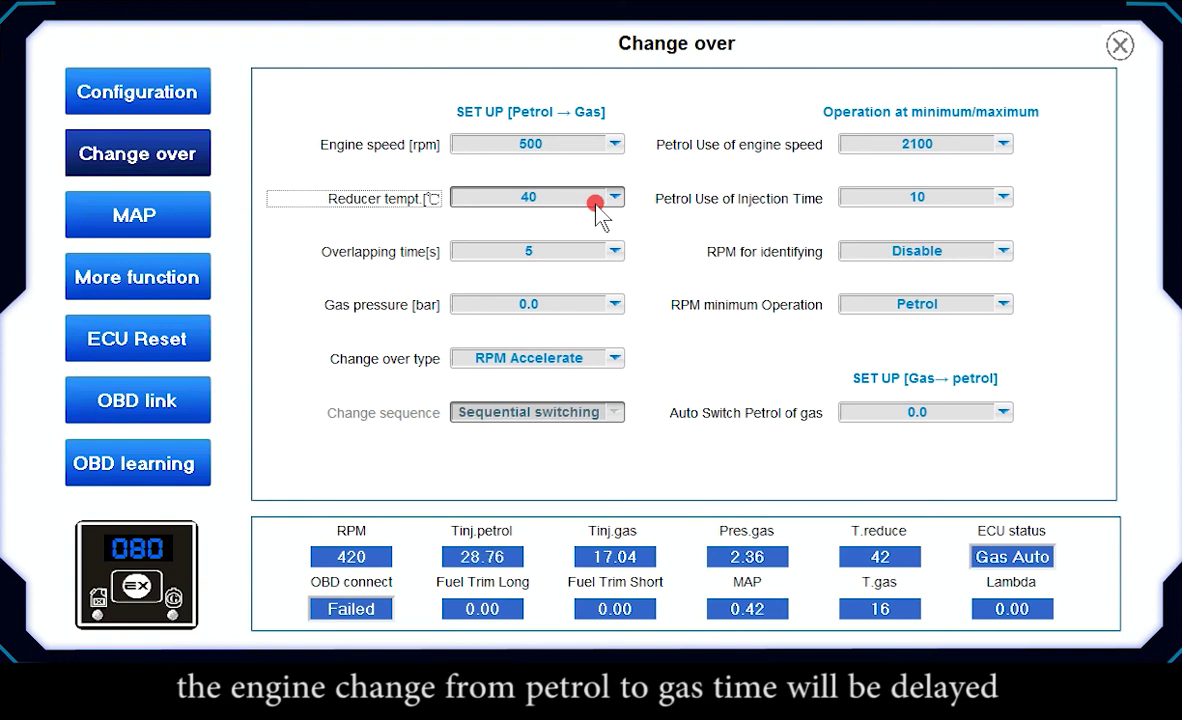
left_click(559, 256)
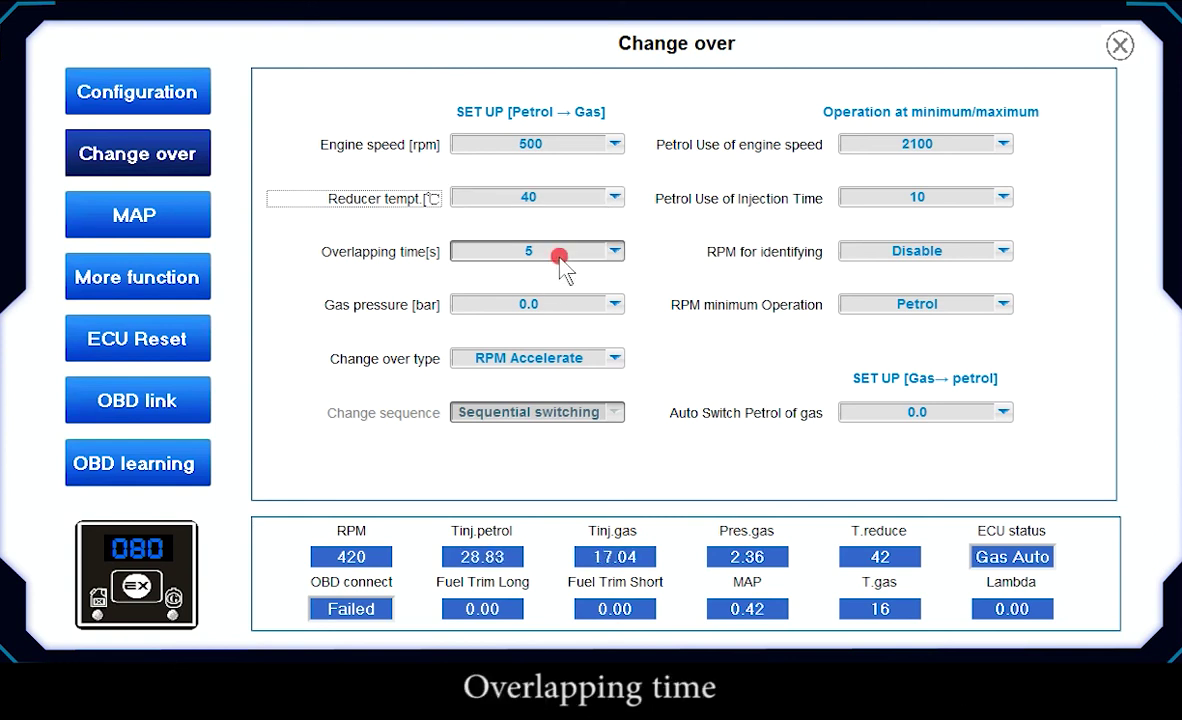
Keep overlap at 5 s, set gas pressure to 1.8 bar, and review change-over type choices.
left_click(559, 256)
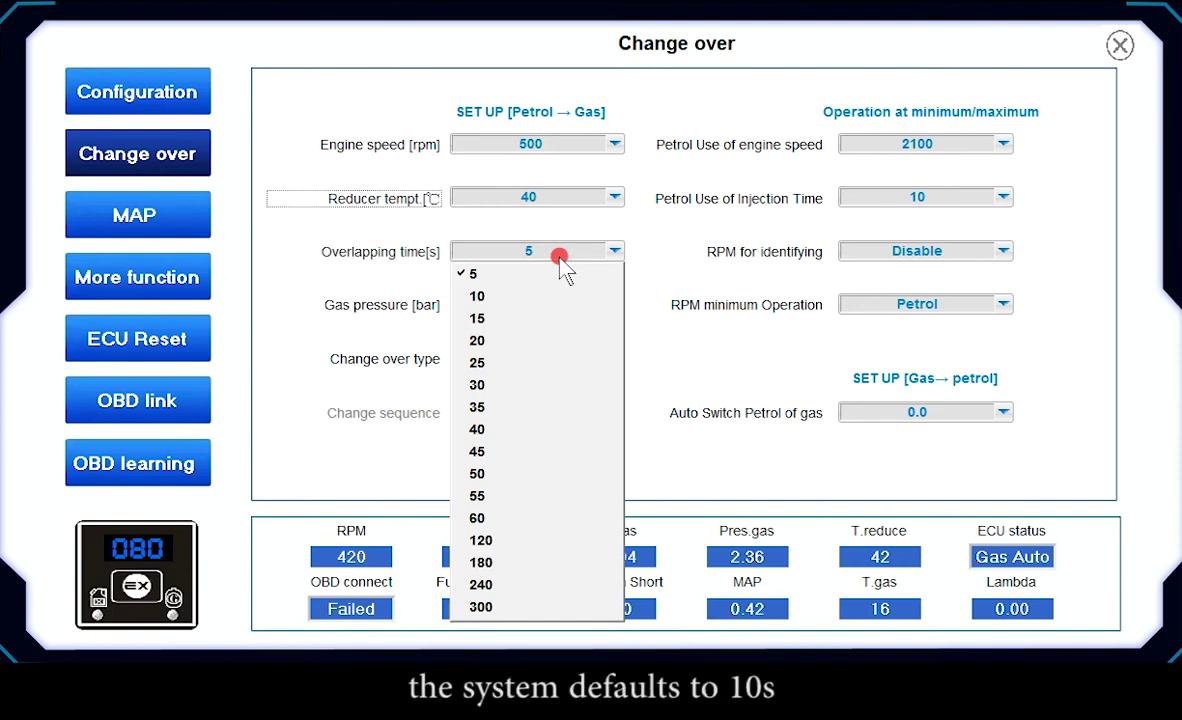
left_click(563, 270)
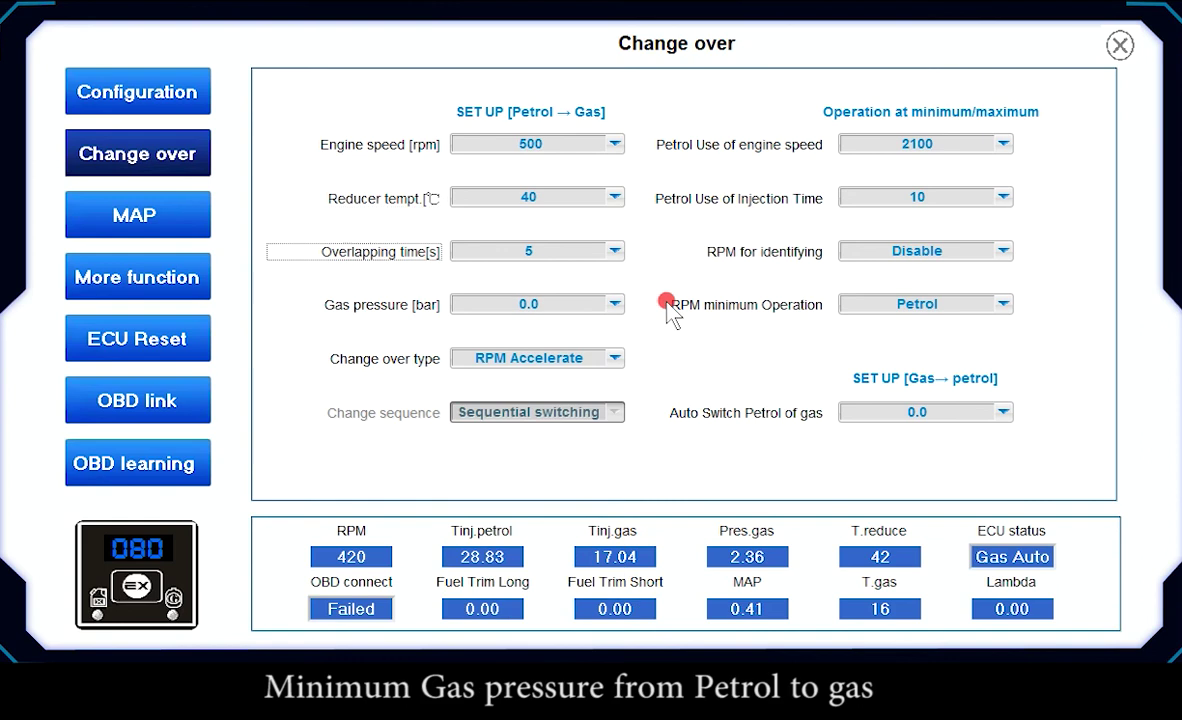
left_click(513, 310)
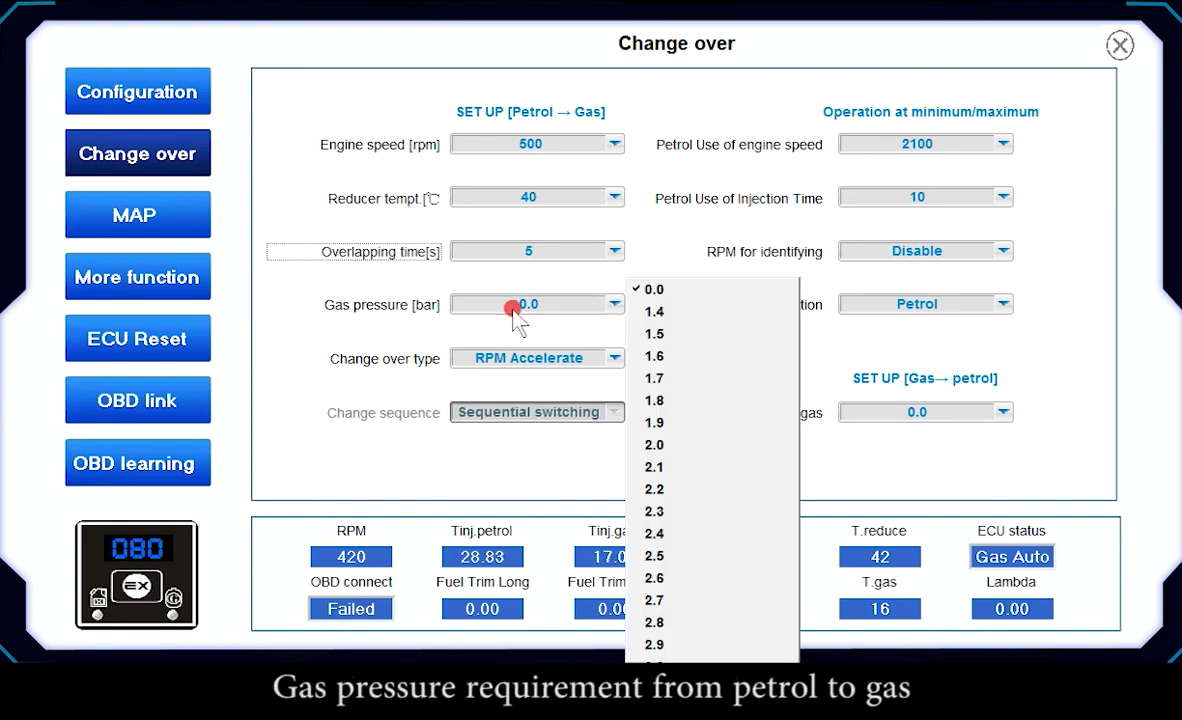
left_click(642, 400)
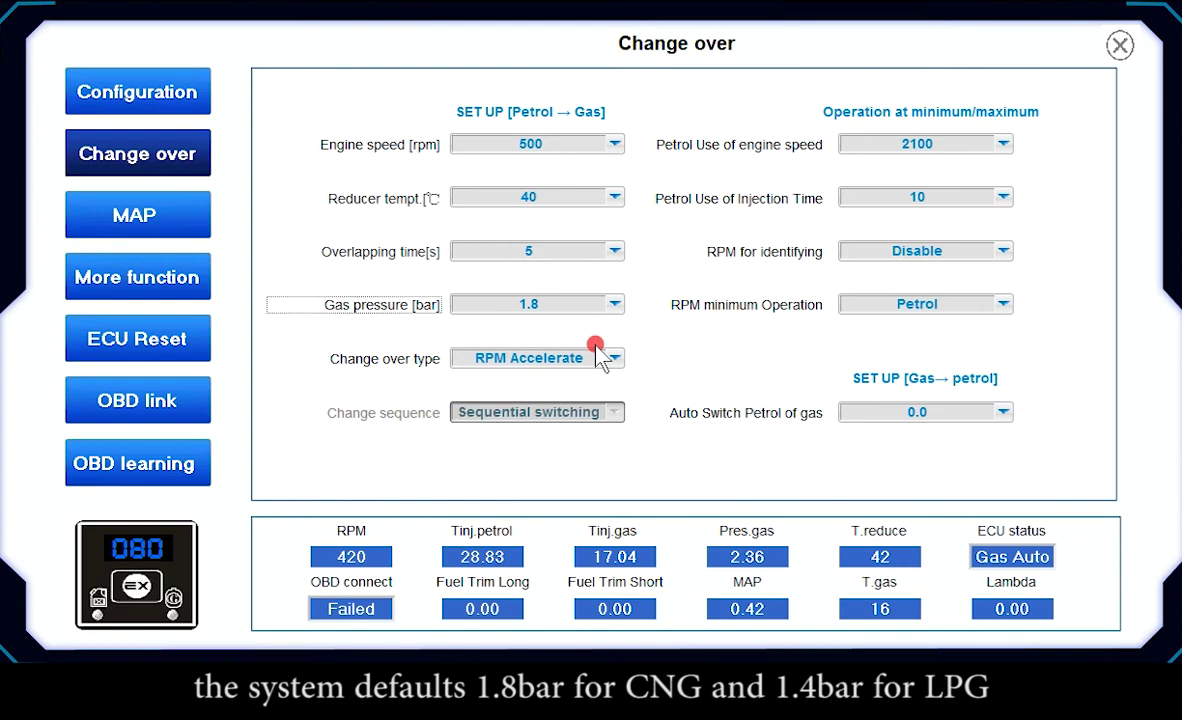
left_click(535, 360)
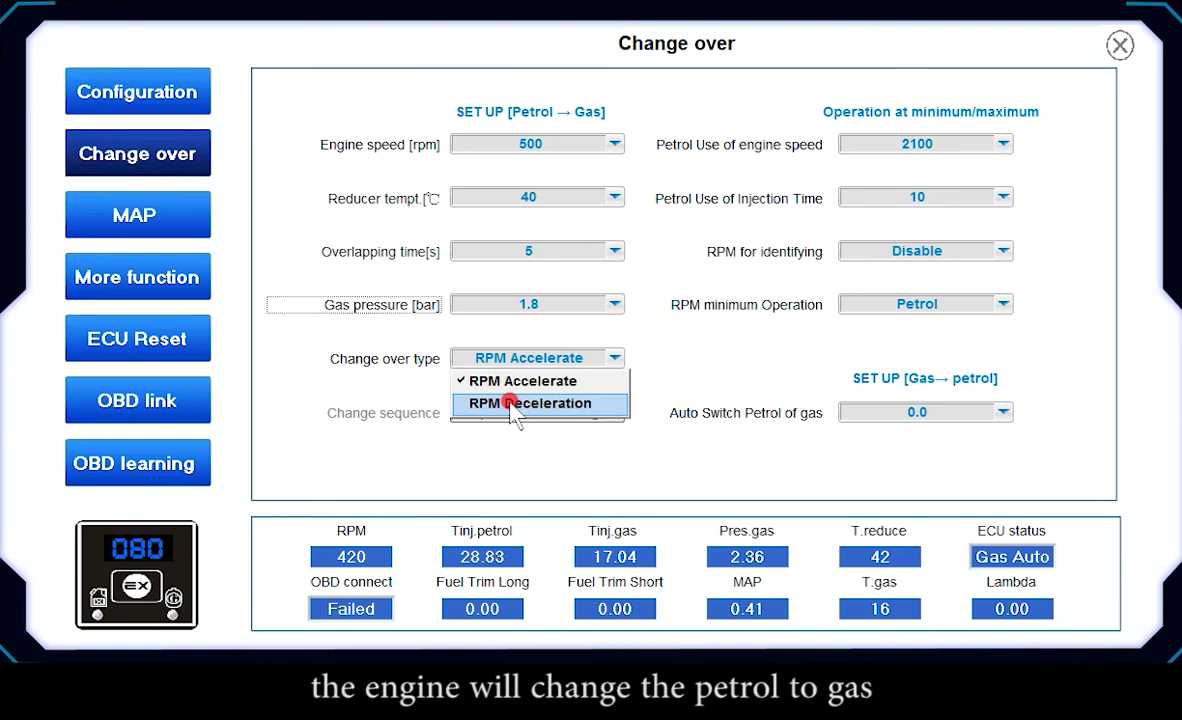
Keep change-over type RPM Accelerate and RPM minimum Operation on Petrol, then view Auto Switch values.
left_click(838, 107)
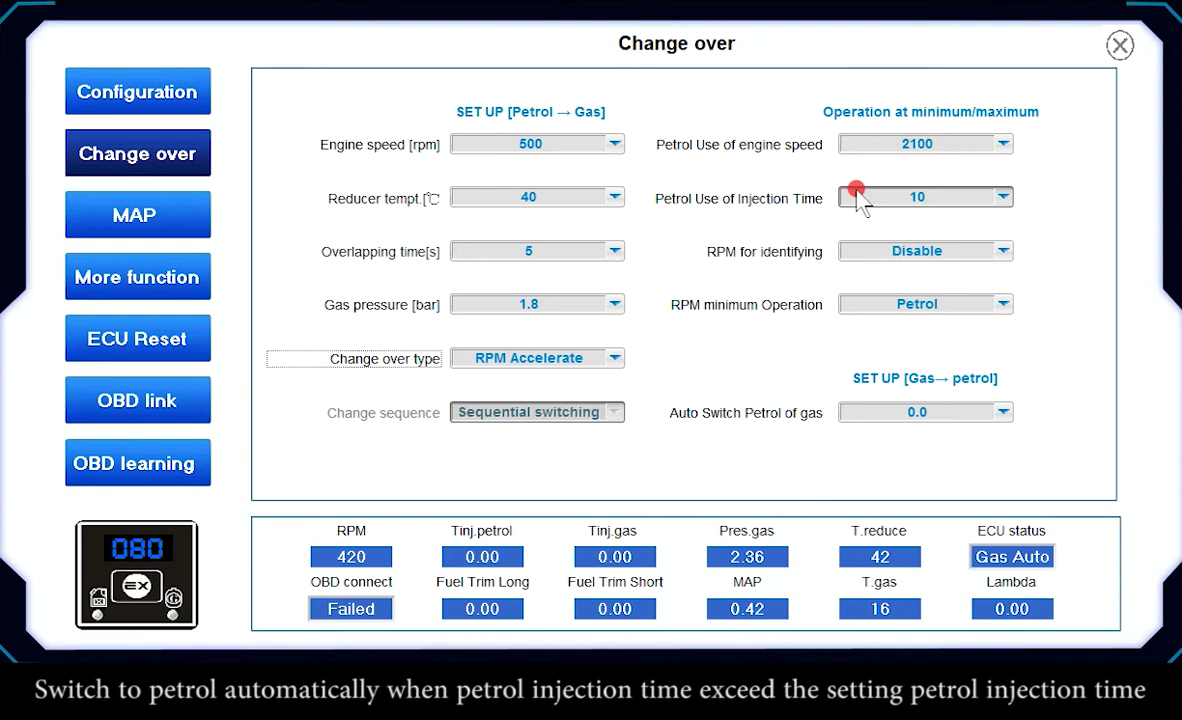
left_click(855, 256)
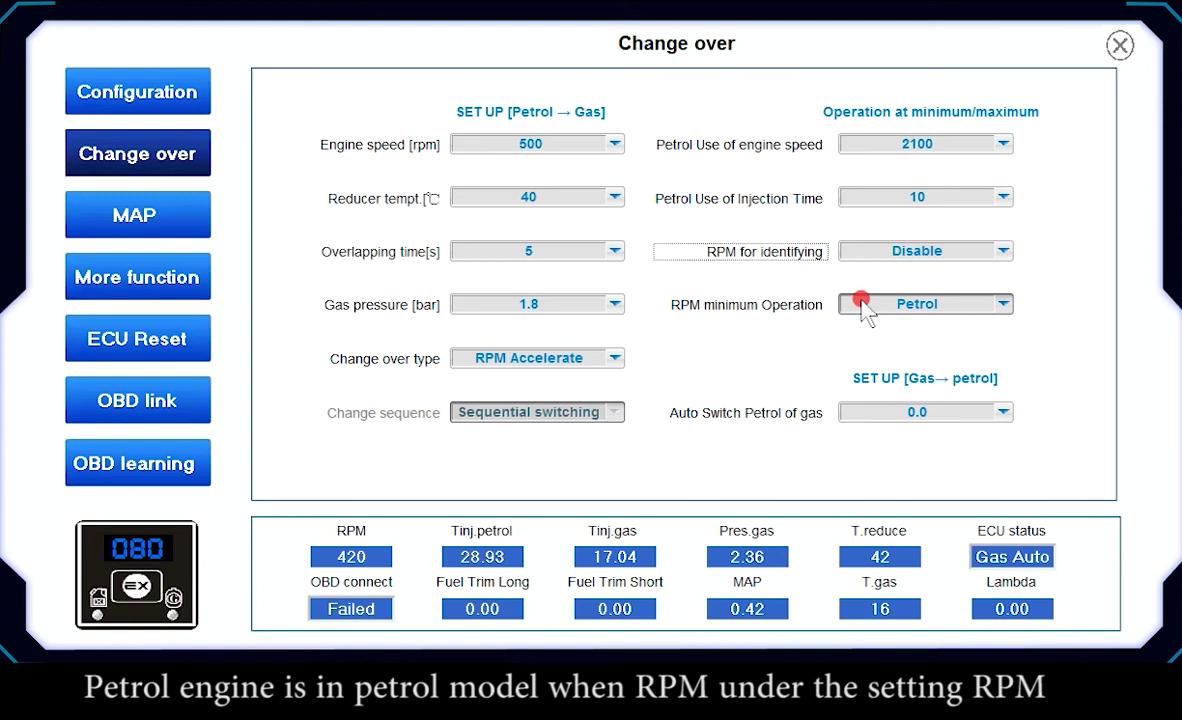
left_click(866, 304)
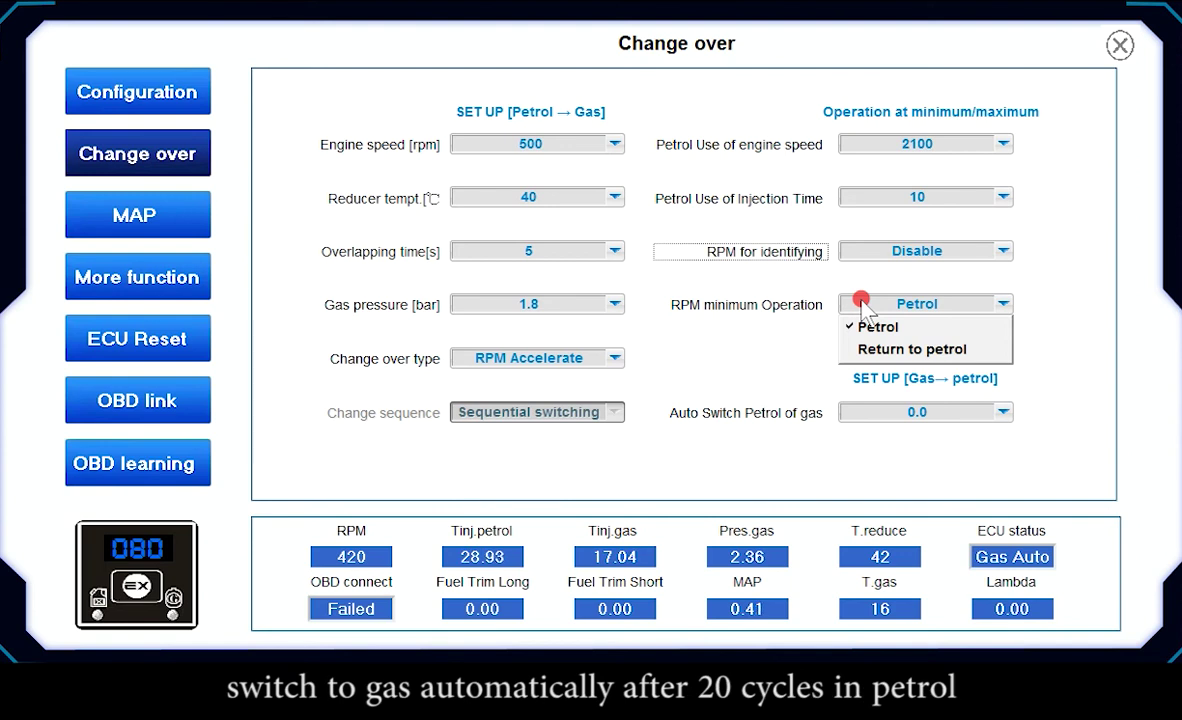
left_click(876, 327)
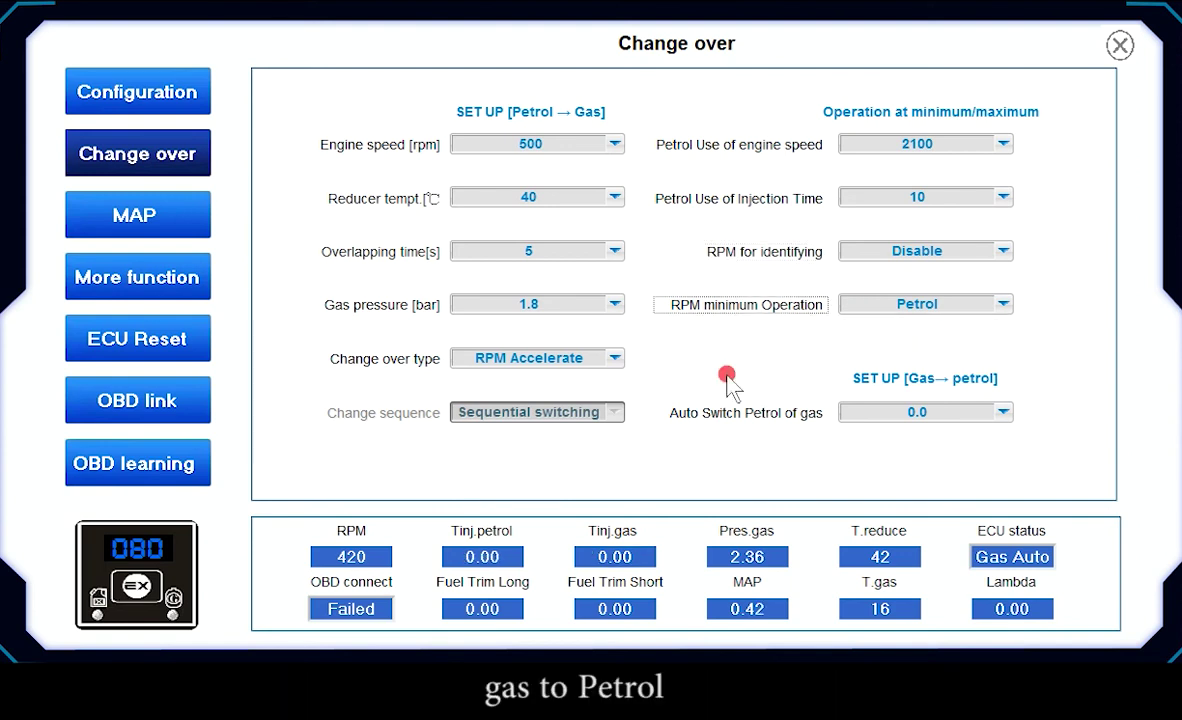
left_click(866, 410)
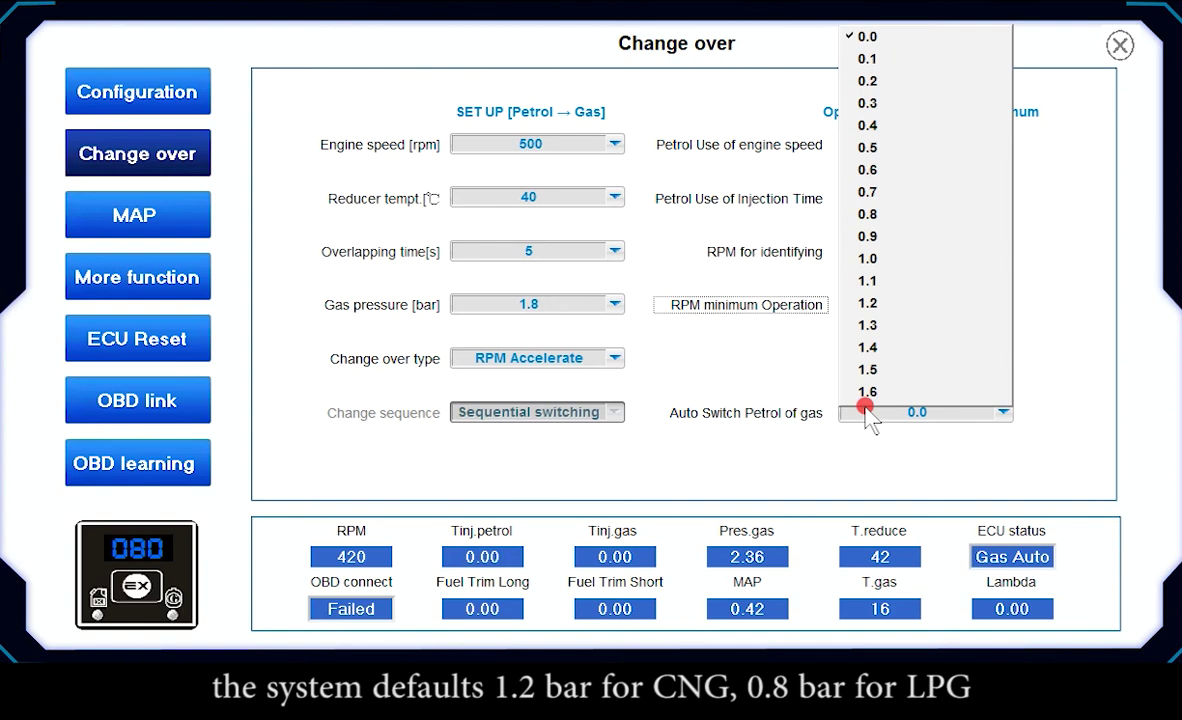
Leave Auto Switch Petrol of gas at 0.0 and show the MAP gas-injection correction table.
left_click(190, 215)
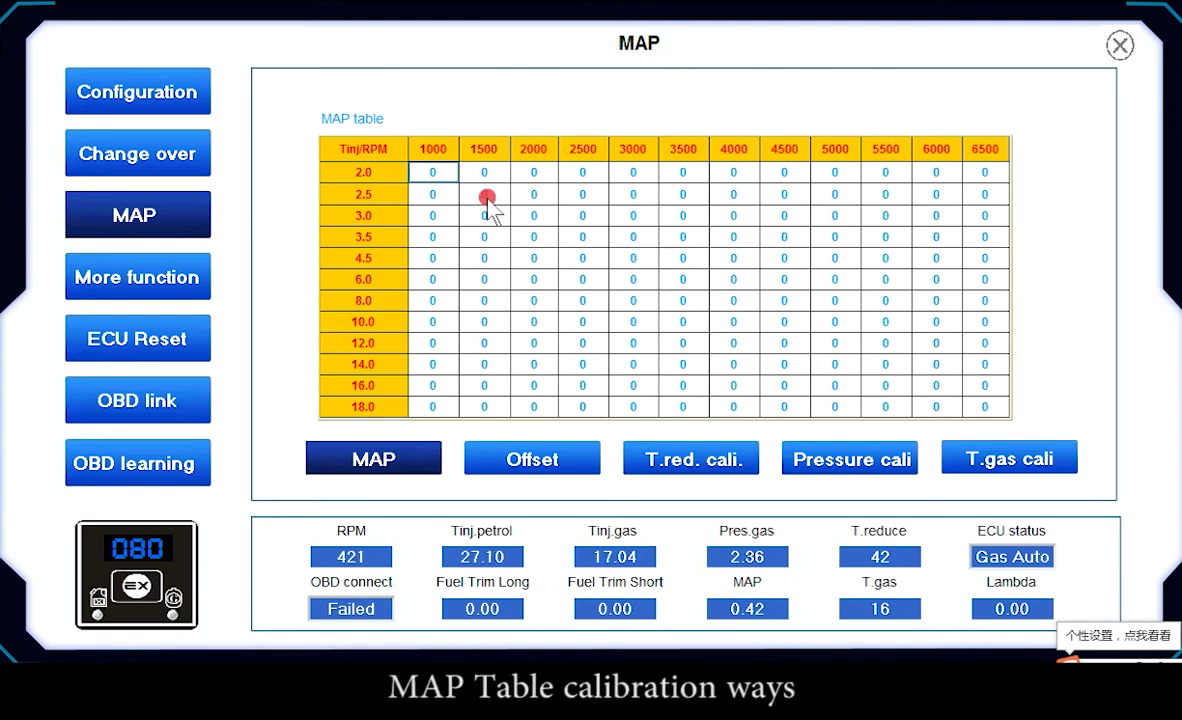
Fill the MAP block from 3.0–12.0 ms and 1000–3500 rpm with the absolute value 66.
left_click_drag(444, 212, 685, 348)
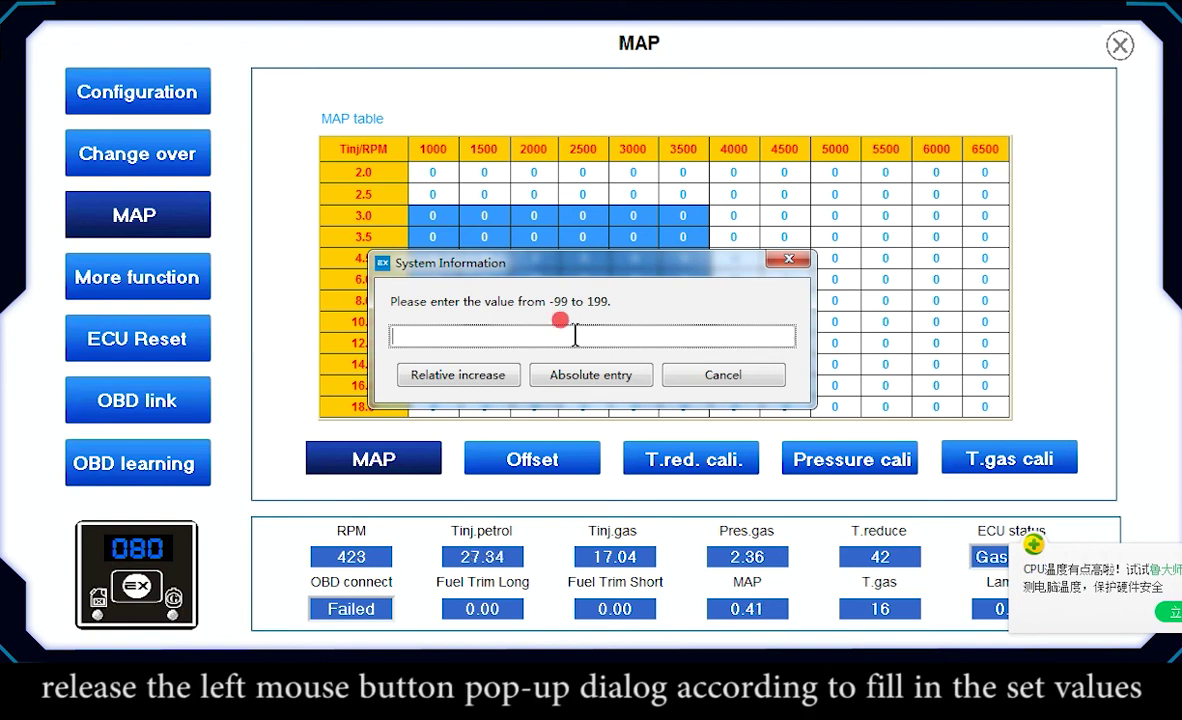
type("66")
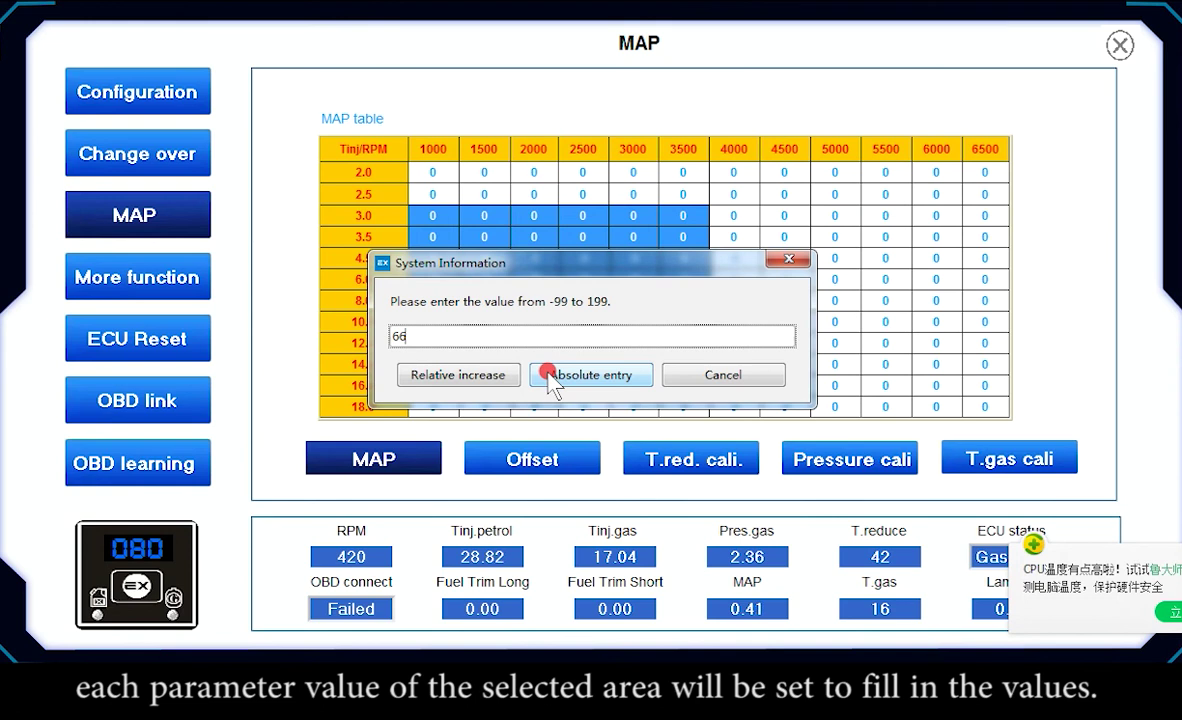
left_click(567, 376)
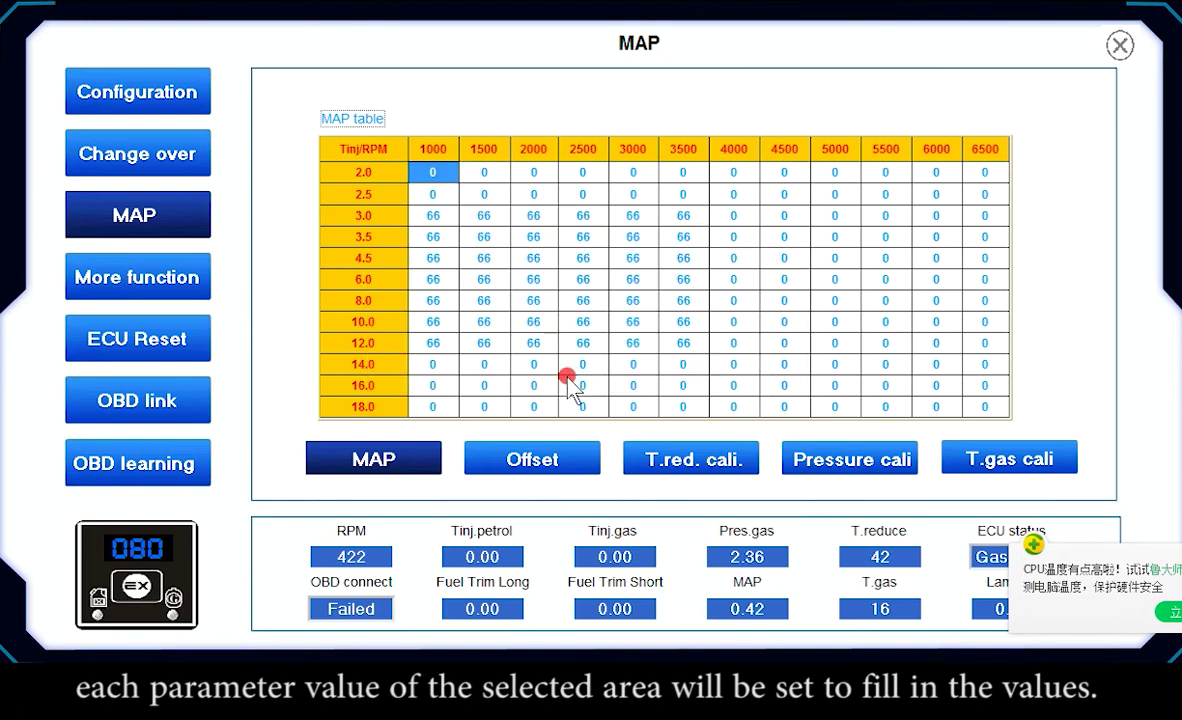
Lower the MAP cell at 6.0 ms, 2500 rpm from 66 to 64.
double_click(580, 279)
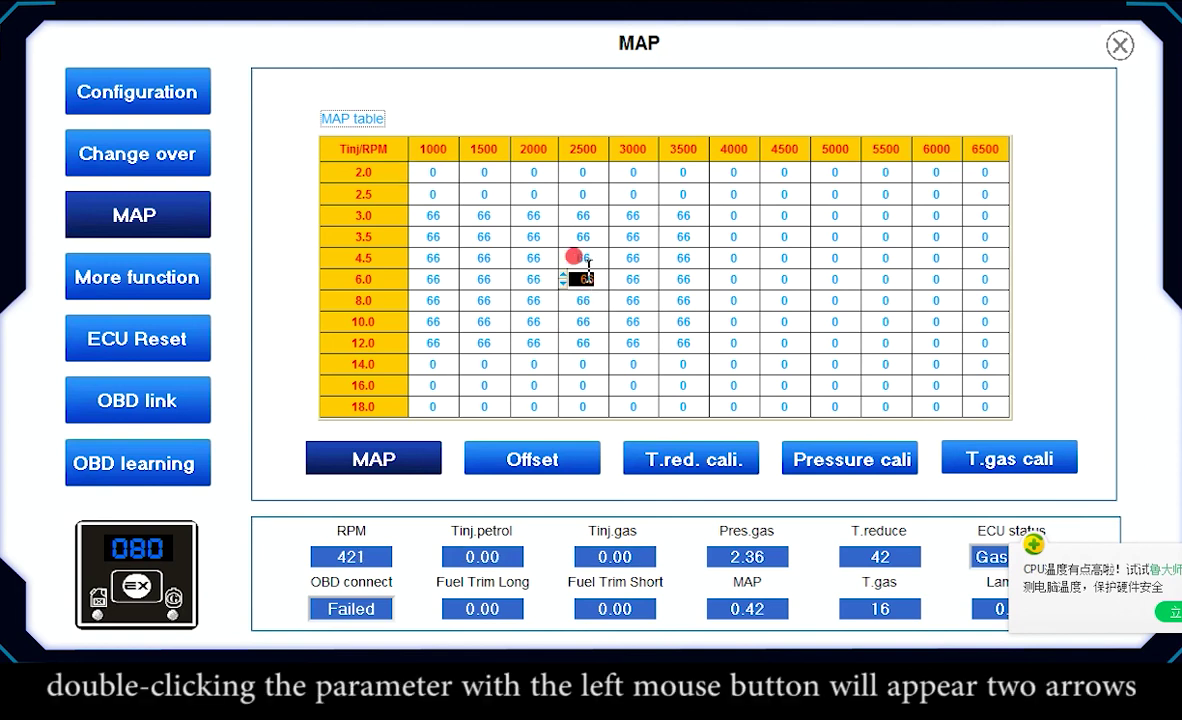
left_click(564, 284)
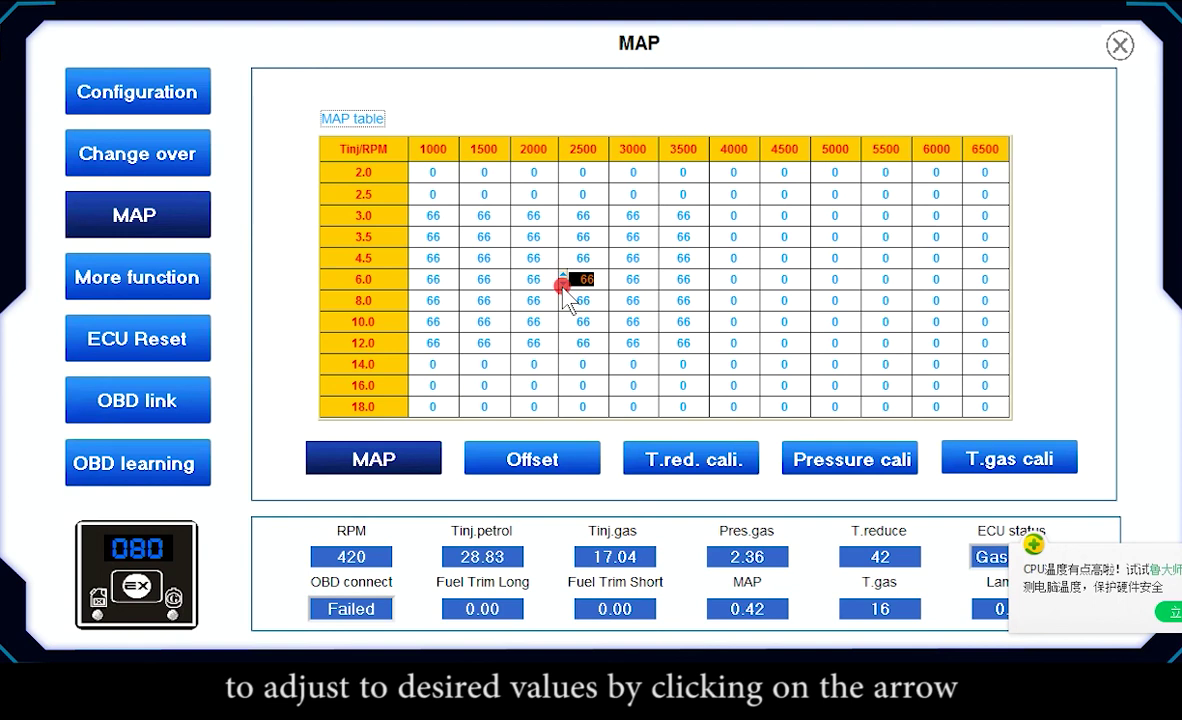
left_click(563, 287)
left_click(584, 258)
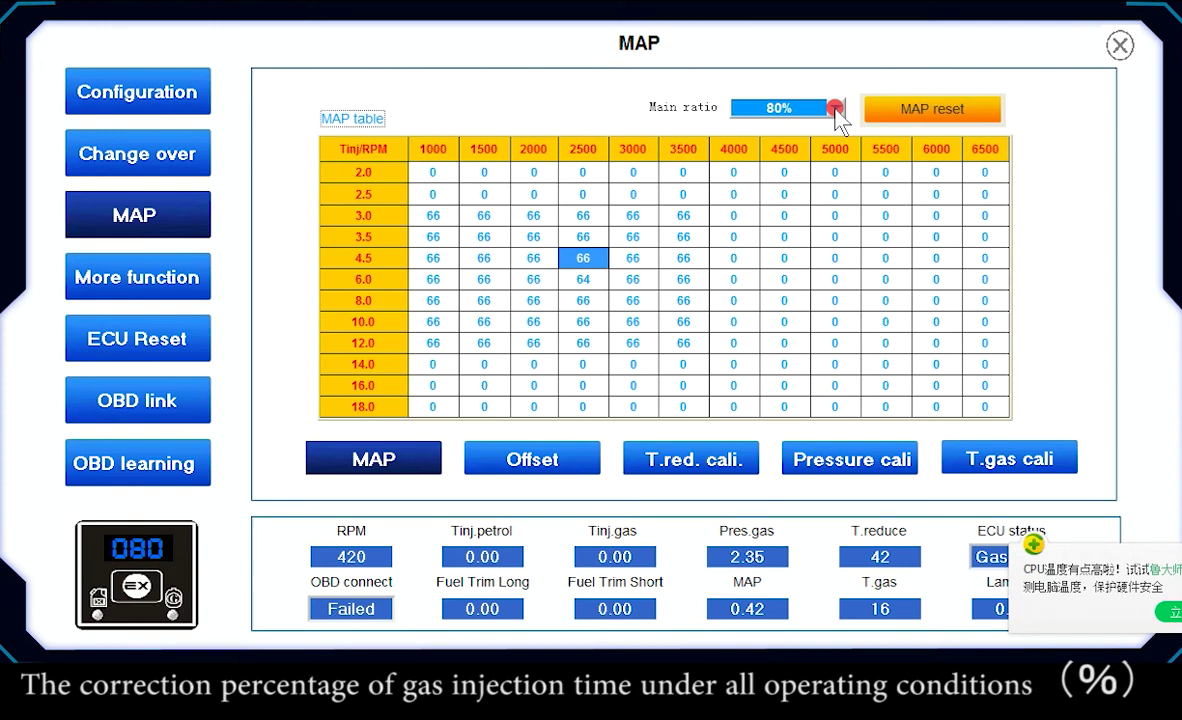
Set the MAP main ratio to 95% and display the Offset calibration table.
left_click(835, 108)
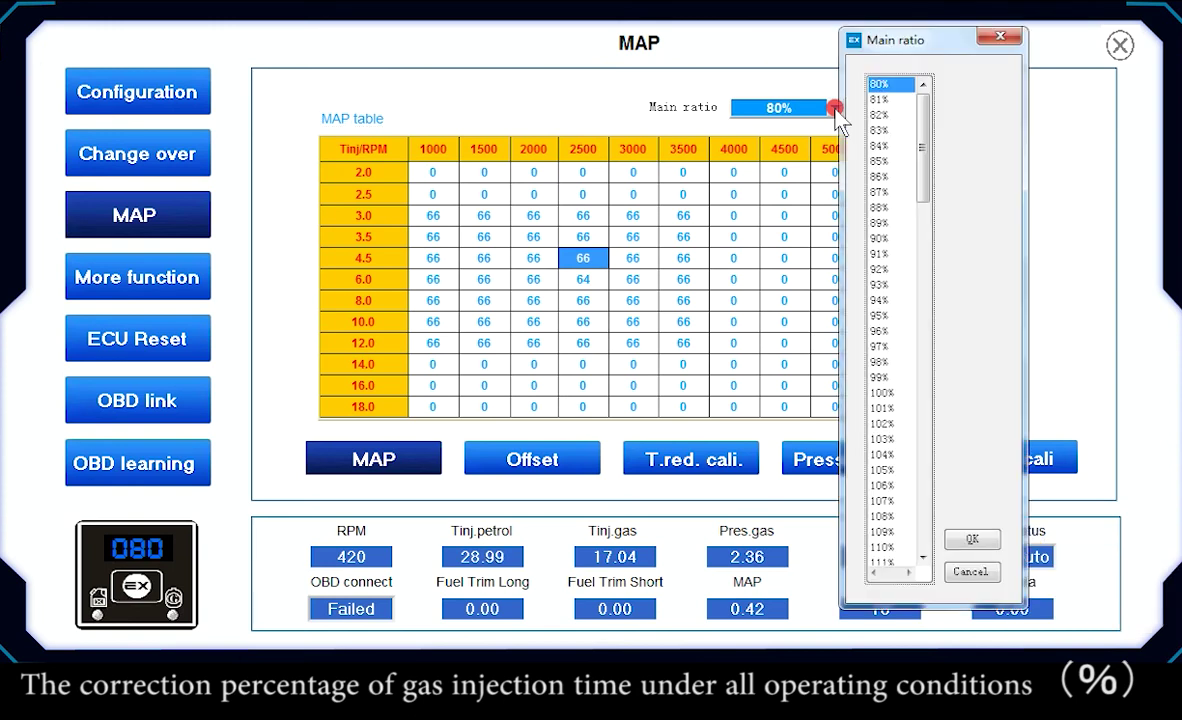
left_click(880, 330)
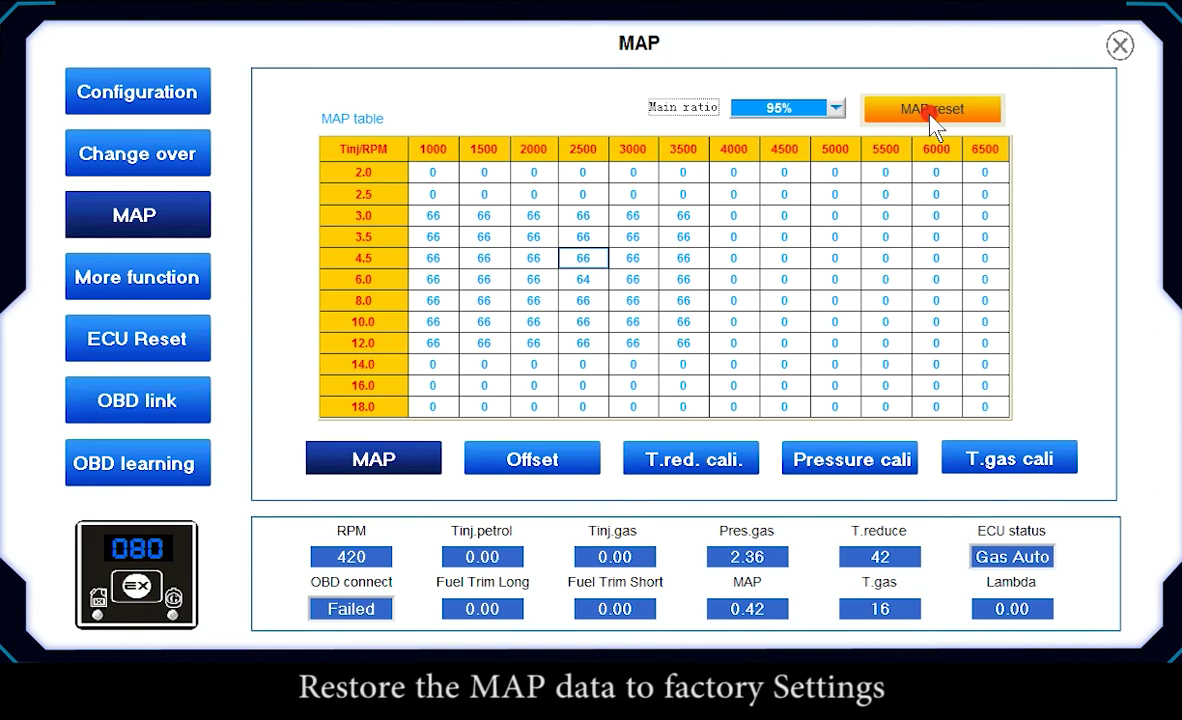
left_click(525, 460)
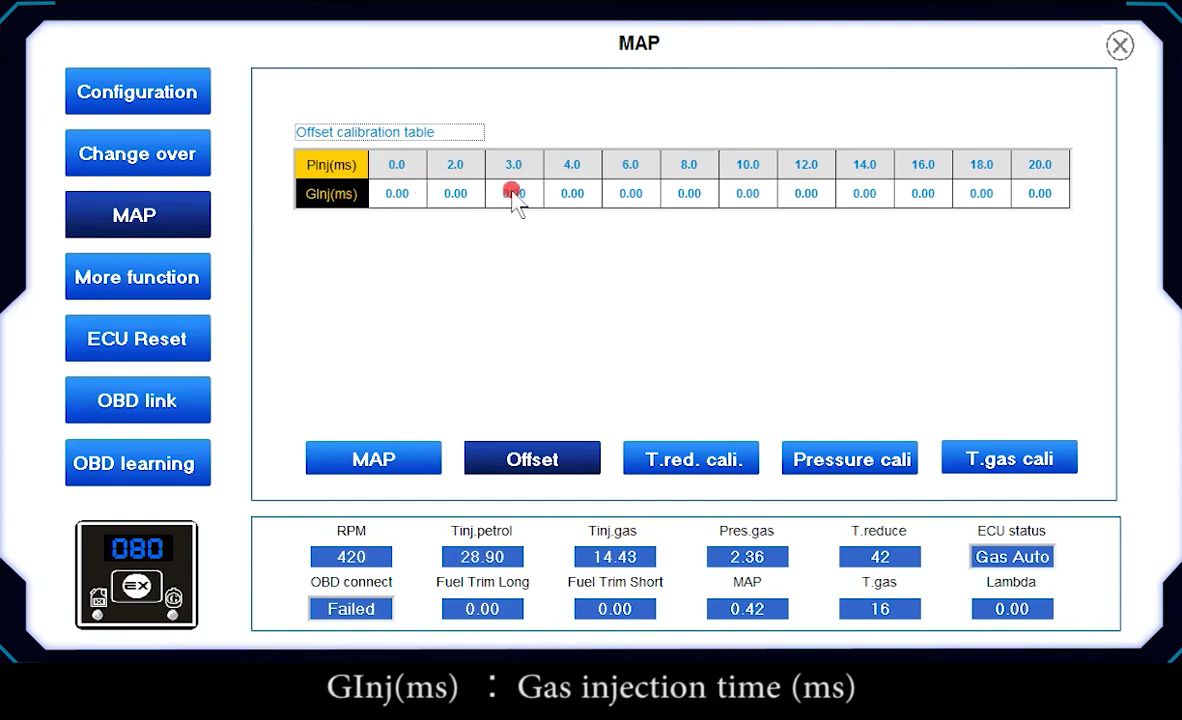
Display the T.reduce calibration table, 86% at 20°C rising to 100% from 50°C.
left_click(670, 470)
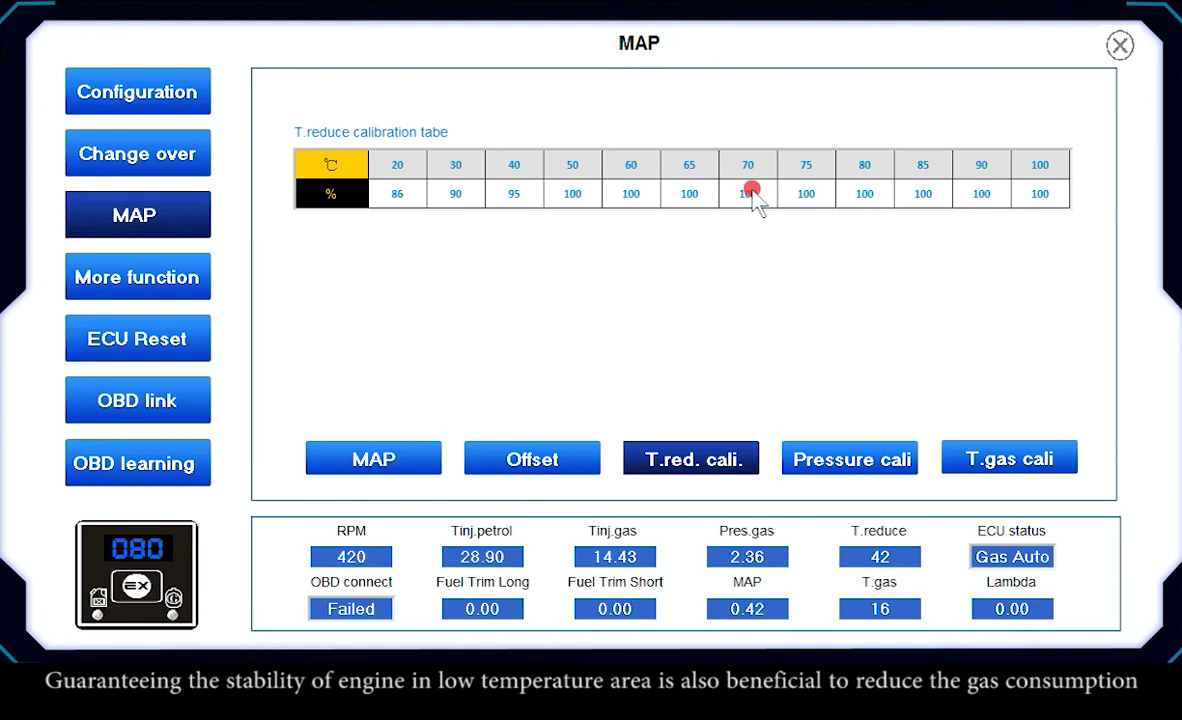
Review the pressure calibration table, then go to the More function settings page.
left_click(828, 458)
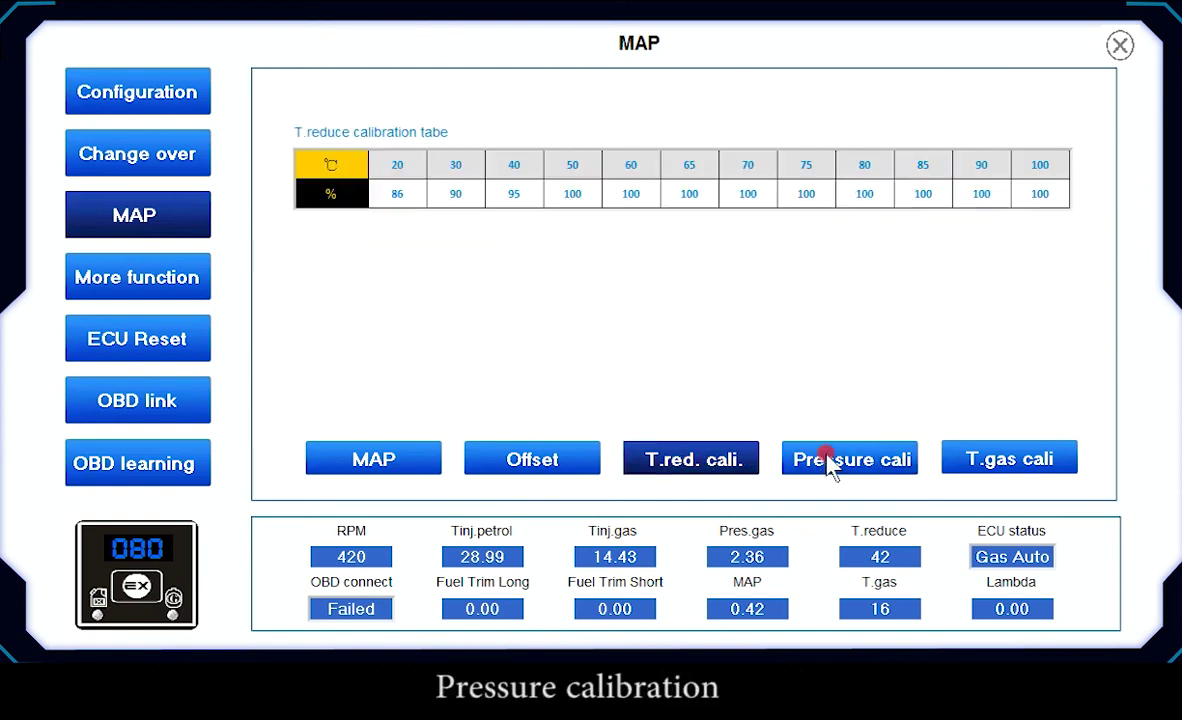
left_click(828, 462)
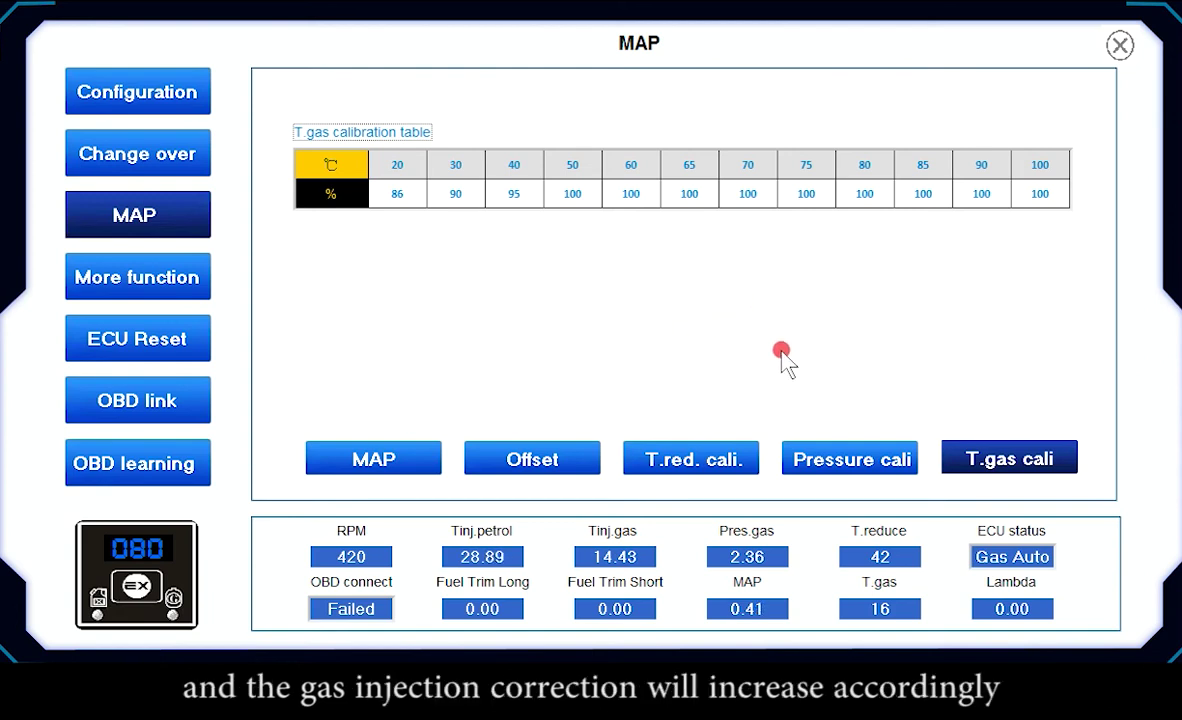
left_click(137, 282)
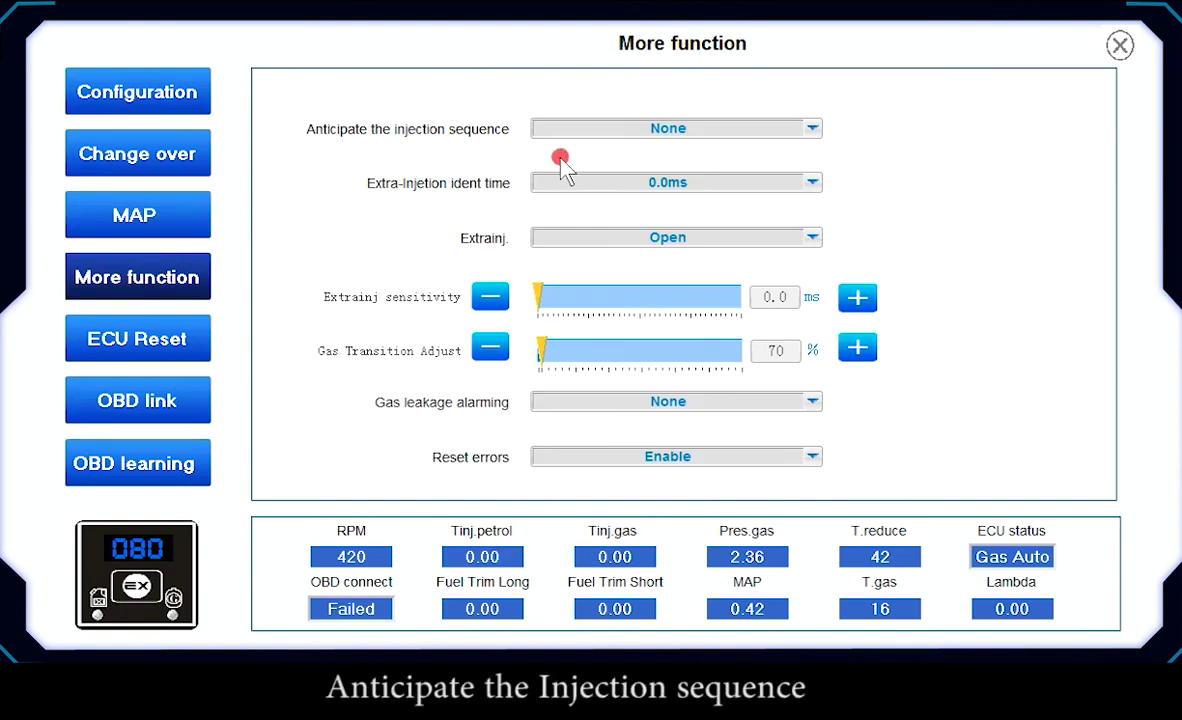
left_click(610, 128)
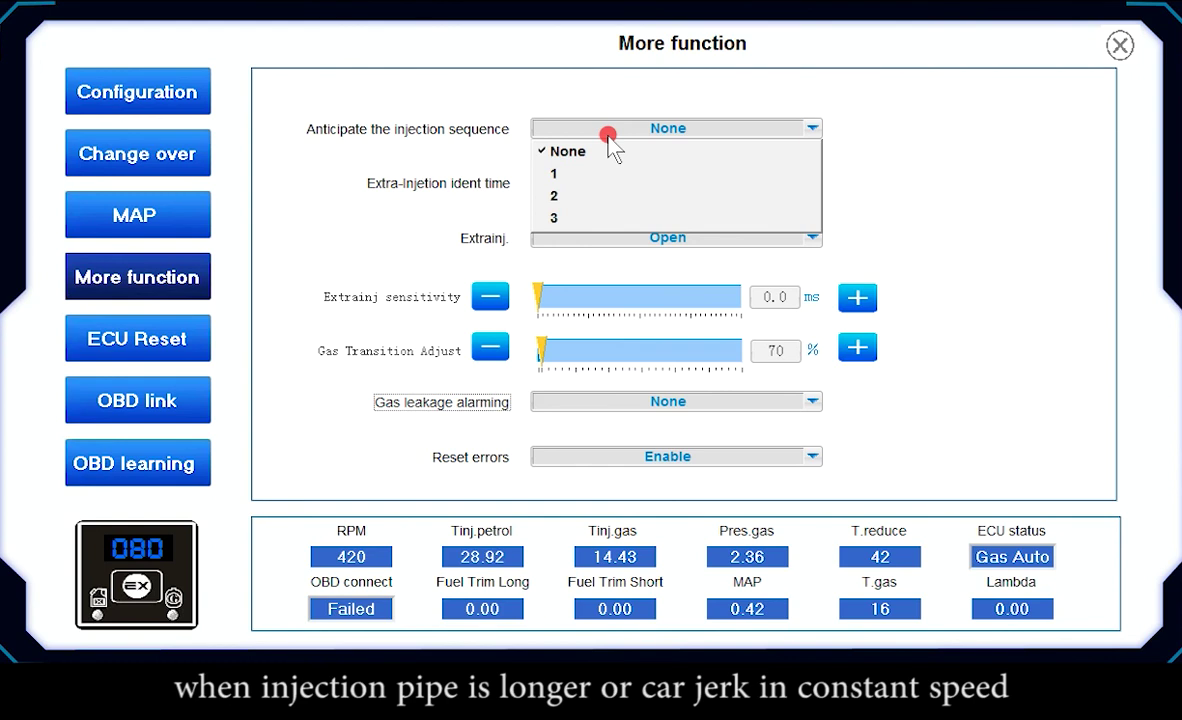
left_click(610, 148)
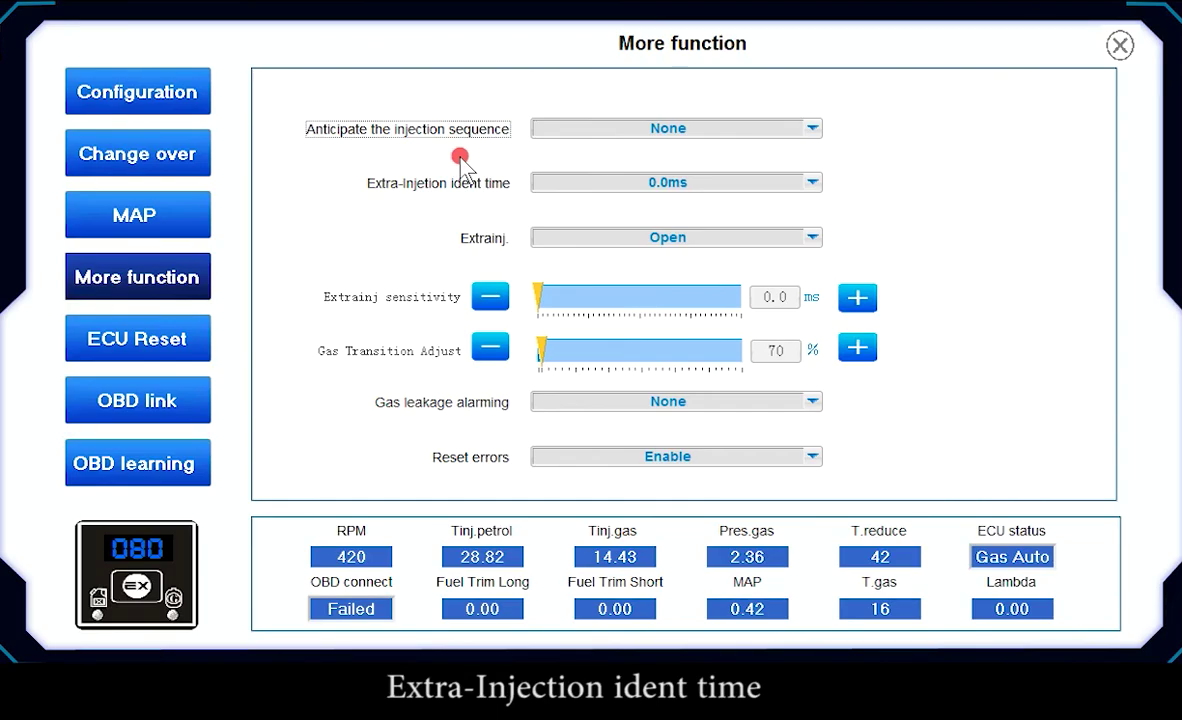
left_click(599, 185)
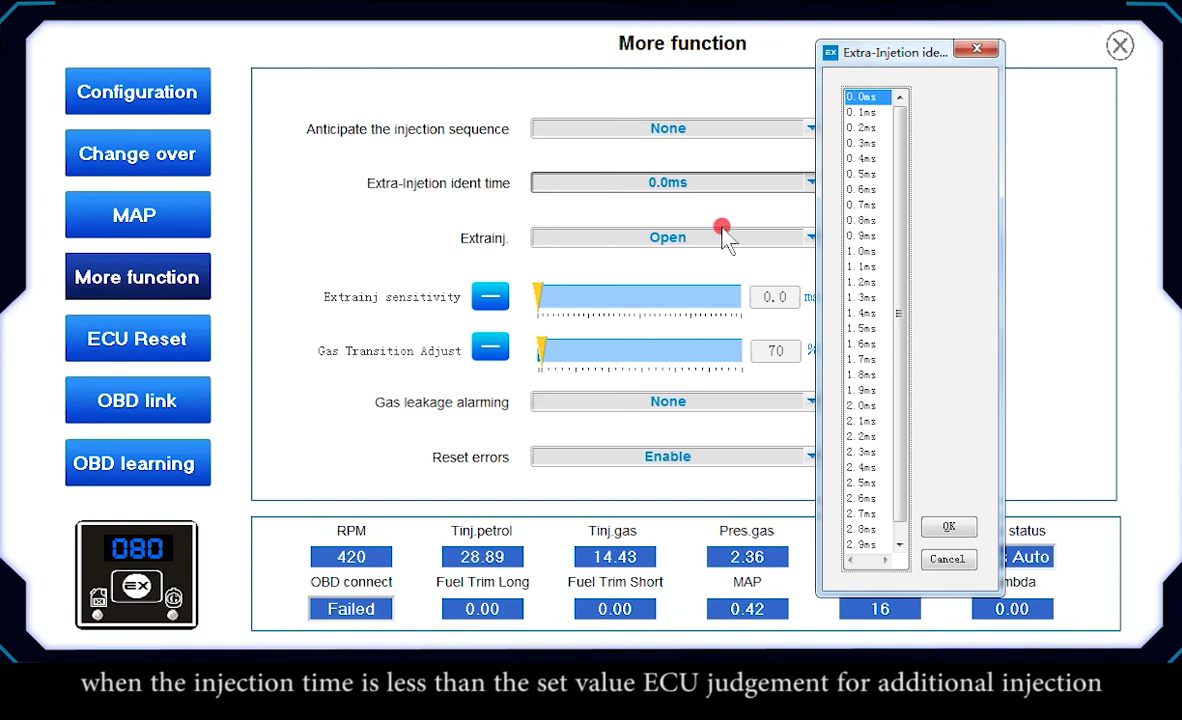
left_click(947, 558)
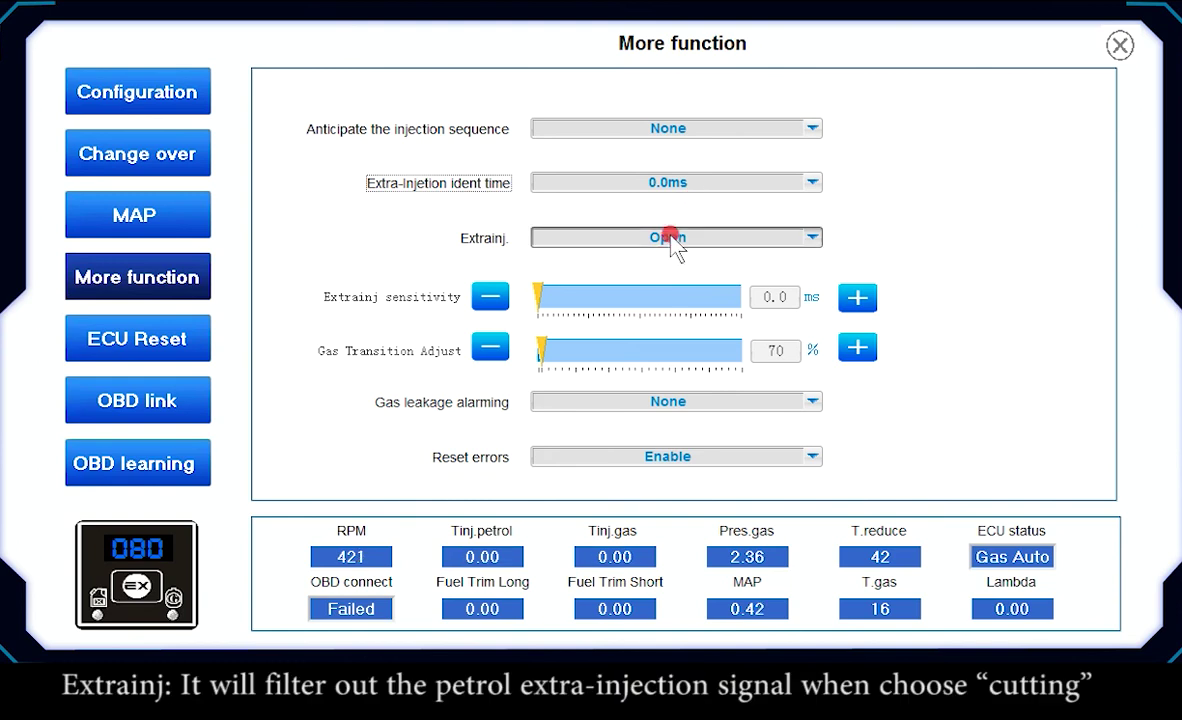
left_click(676, 248)
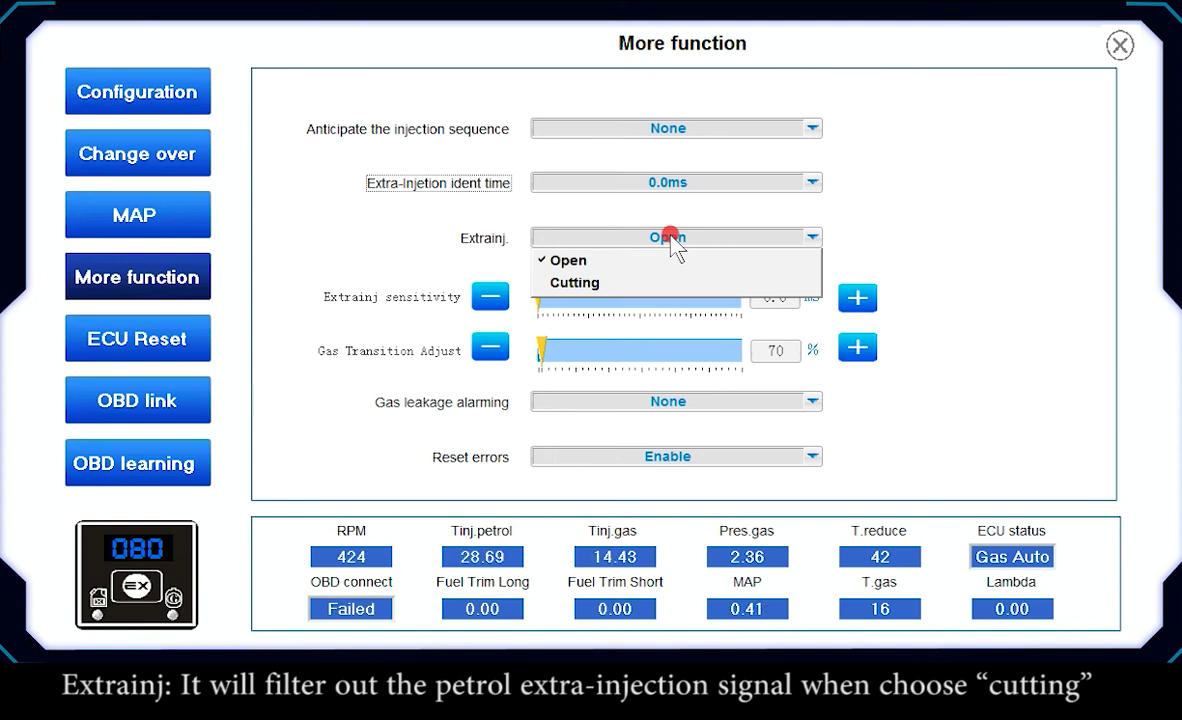
left_click(684, 258)
left_click(679, 240)
left_click(681, 237)
left_click(681, 237)
left_click(695, 252)
left_click(697, 240)
left_click(731, 243)
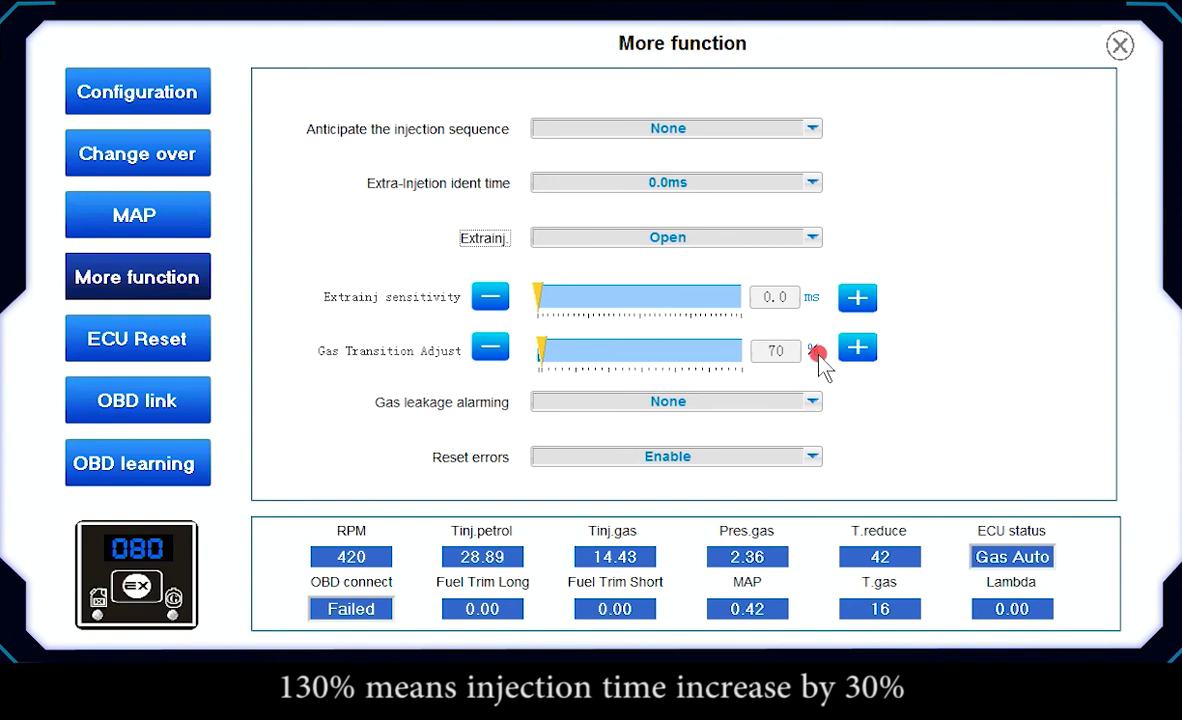
Show the Gas leakage alarming options None, 1 and 2.
left_click(611, 398)
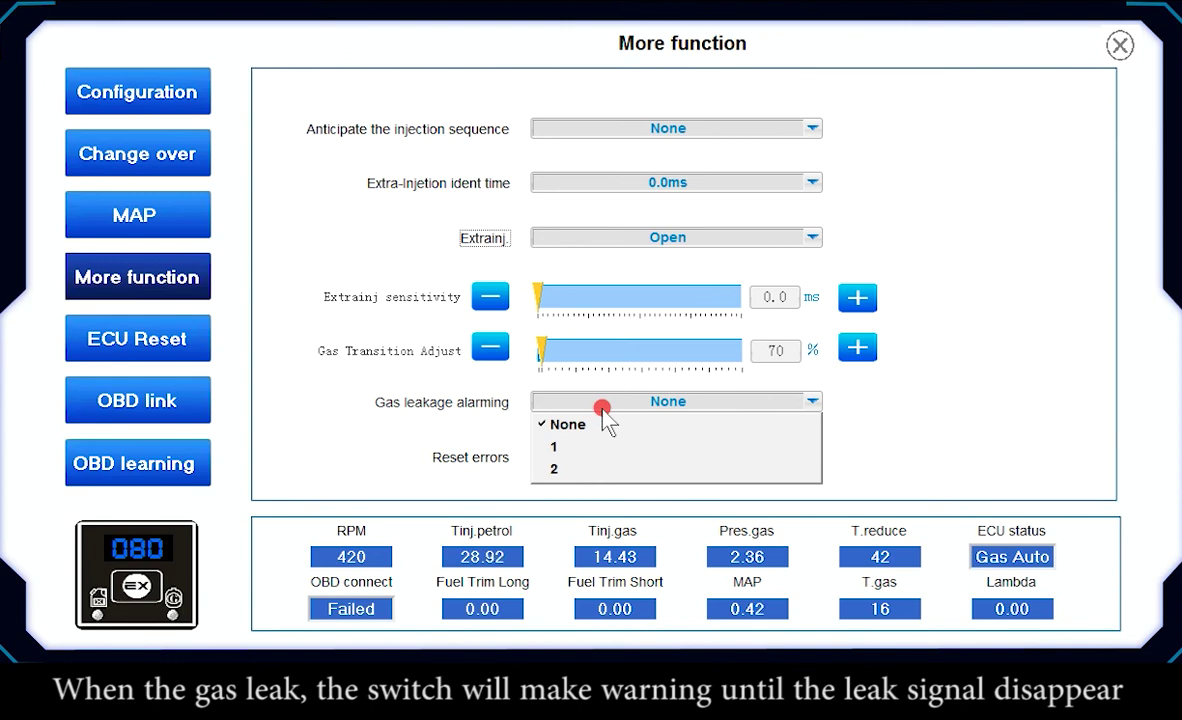
Leave Gas leakage alarming at None and list the Reset errors options Enable and Disable.
left_click(908, 420)
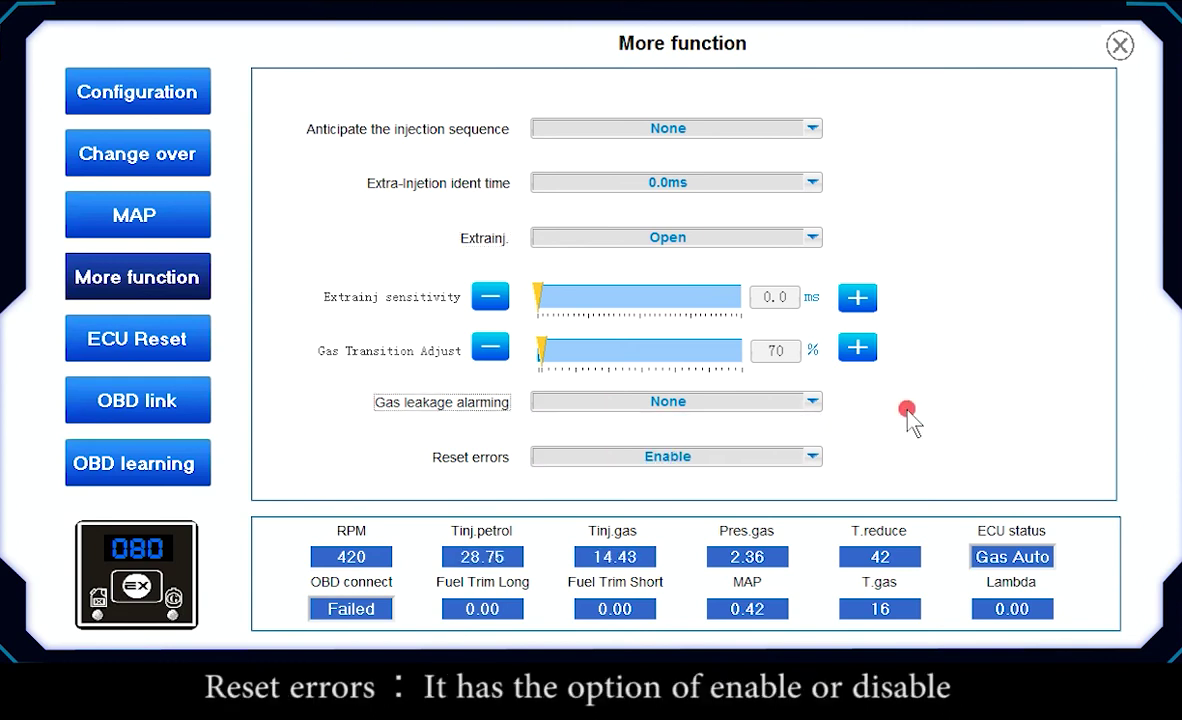
left_click(665, 459)
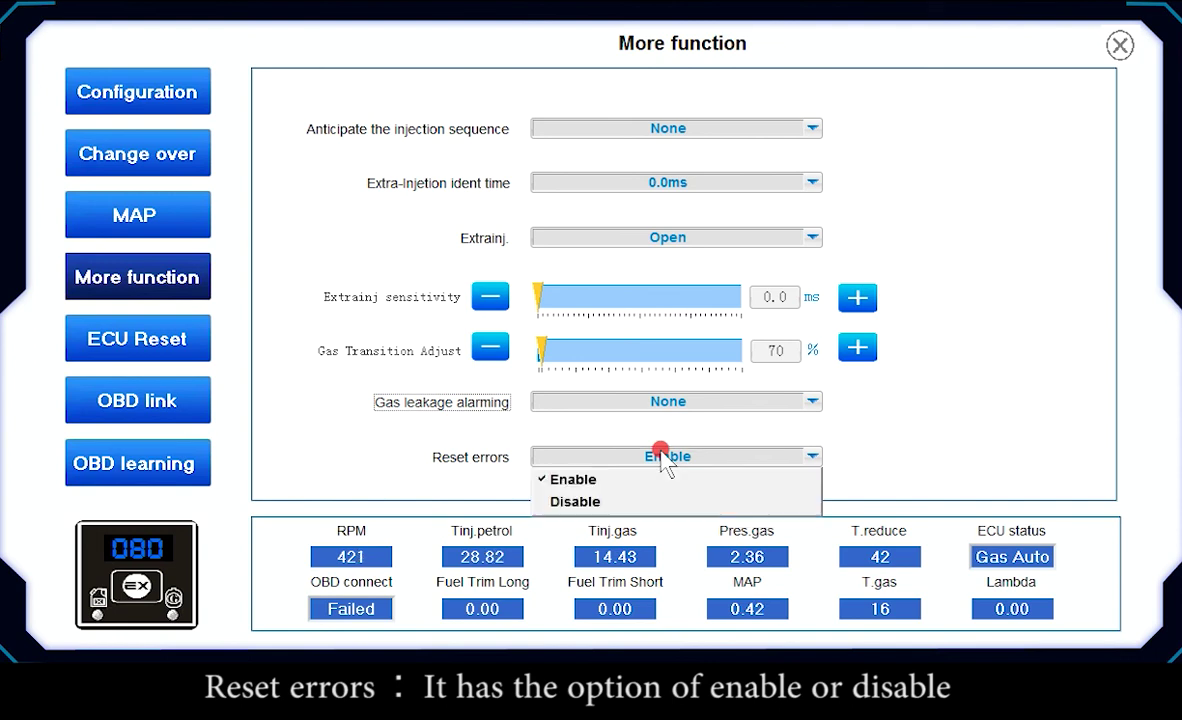